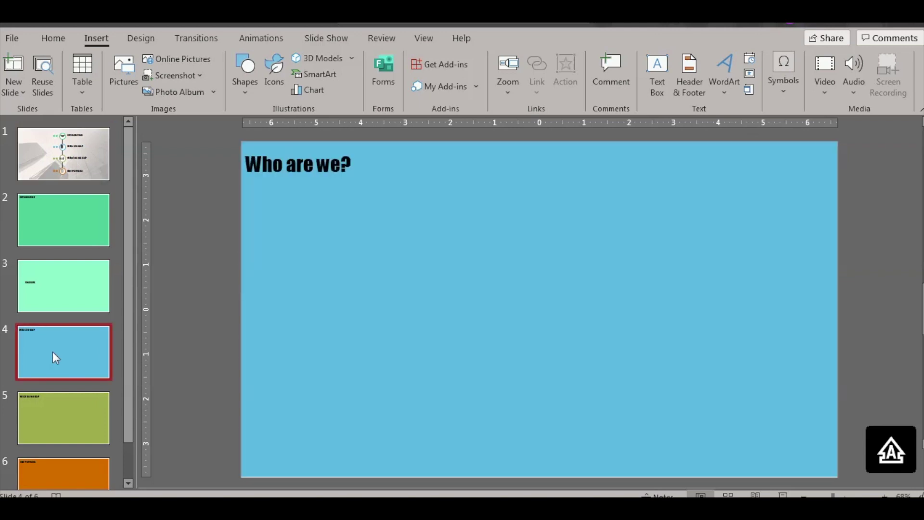
# Preview the green What do we do?, orange Our Portfolio and green Introduction slides, returning to the agenda each time.
pyautogui.click(79, 155)
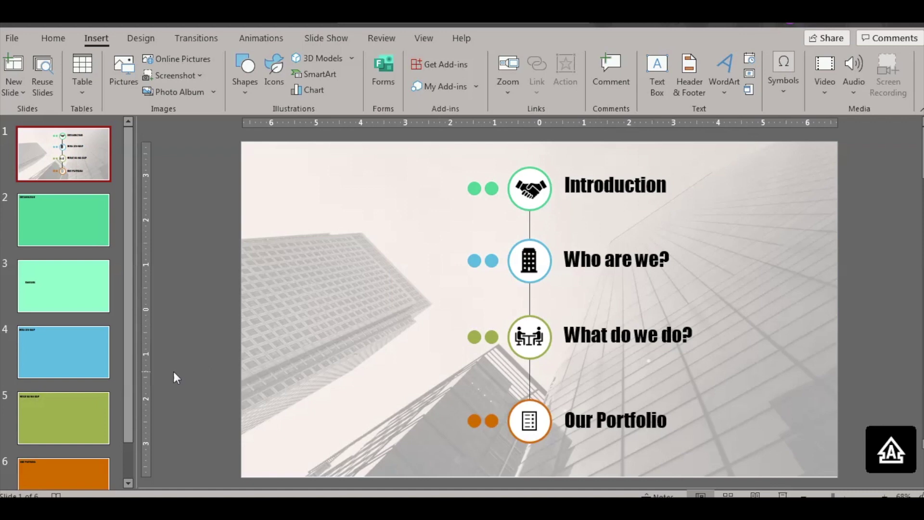
pyautogui.click(44, 427)
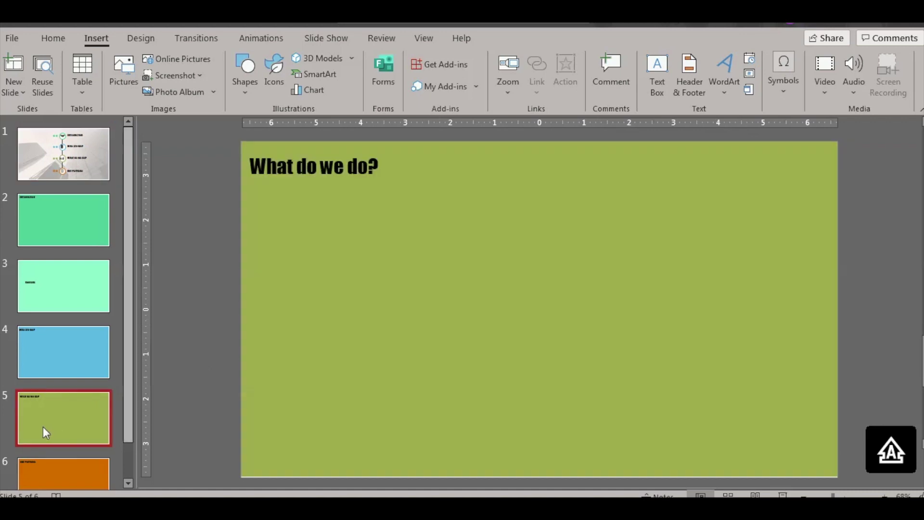
pyautogui.click(78, 140)
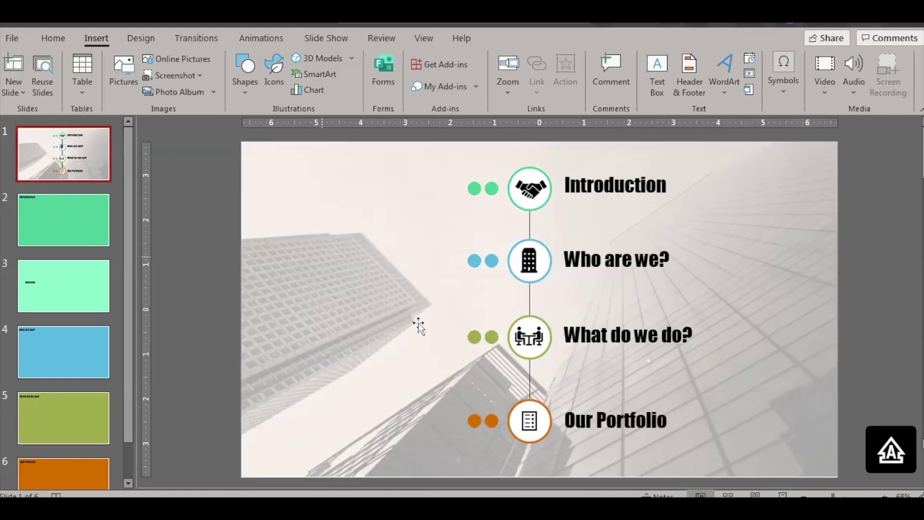
pyautogui.click(89, 465)
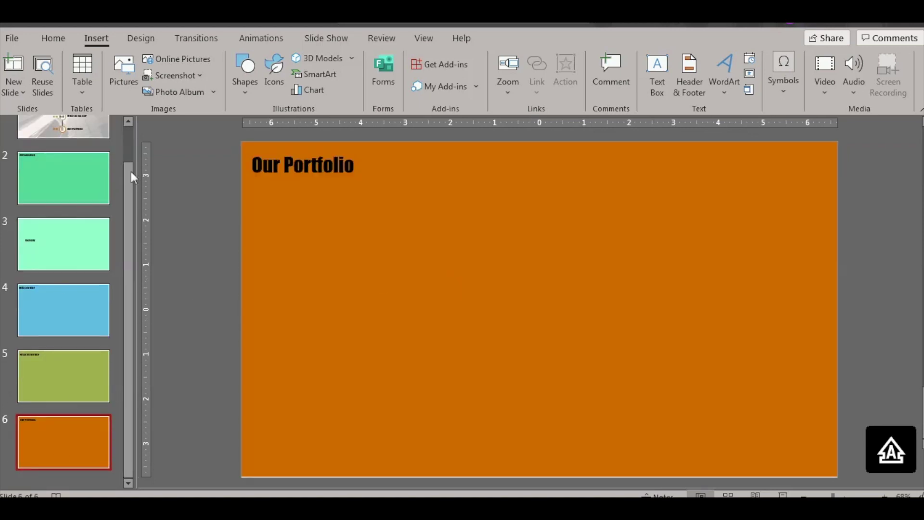
pyautogui.click(128, 122)
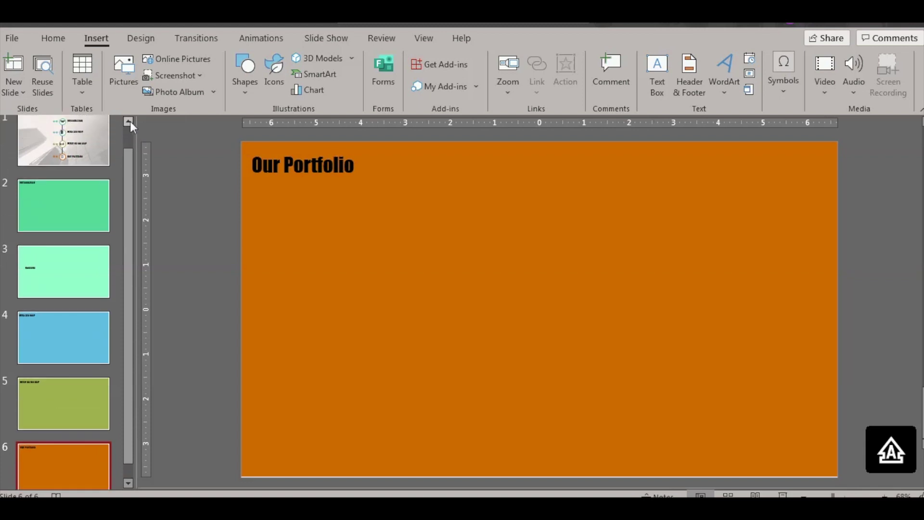
pyautogui.click(60, 164)
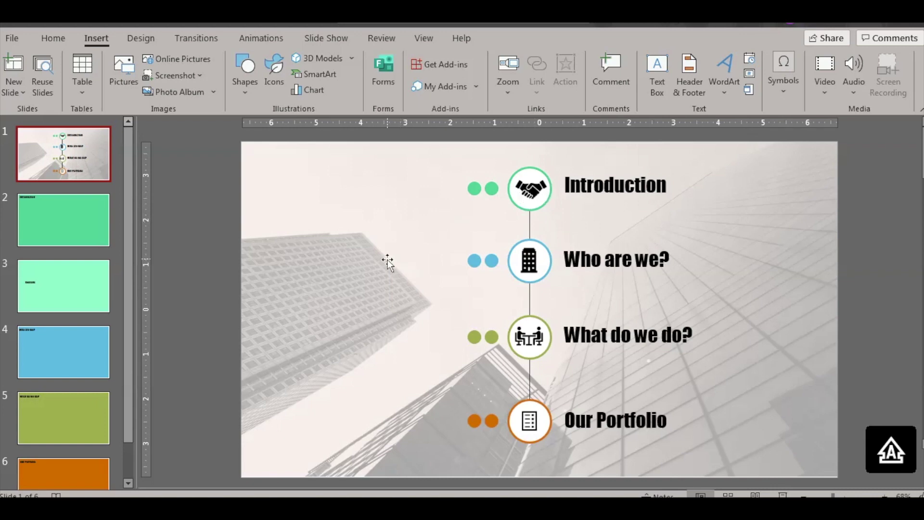
pyautogui.click(95, 217)
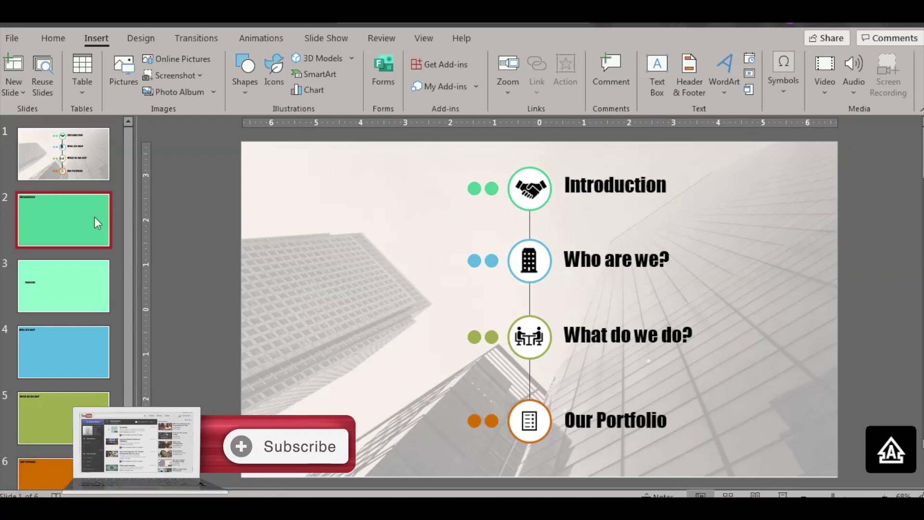
pyautogui.click(79, 164)
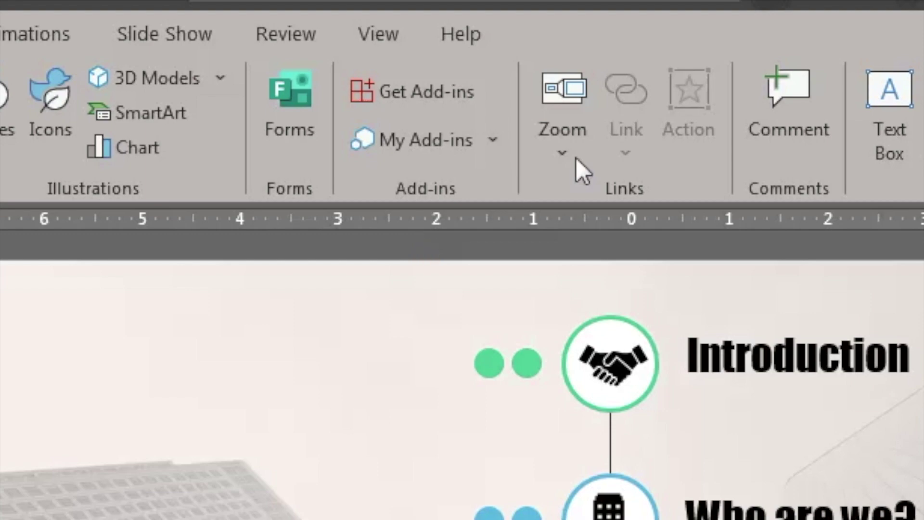
pyautogui.click(515, 94)
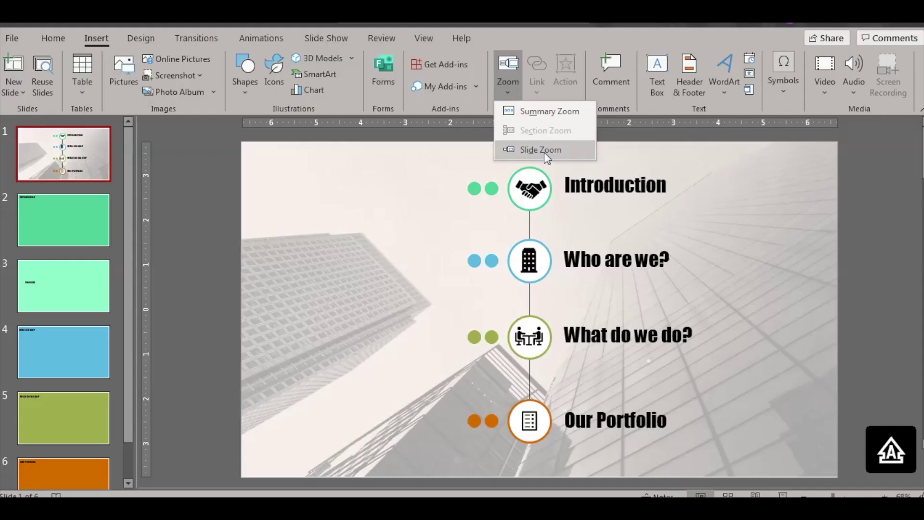
pyautogui.click(642, 285)
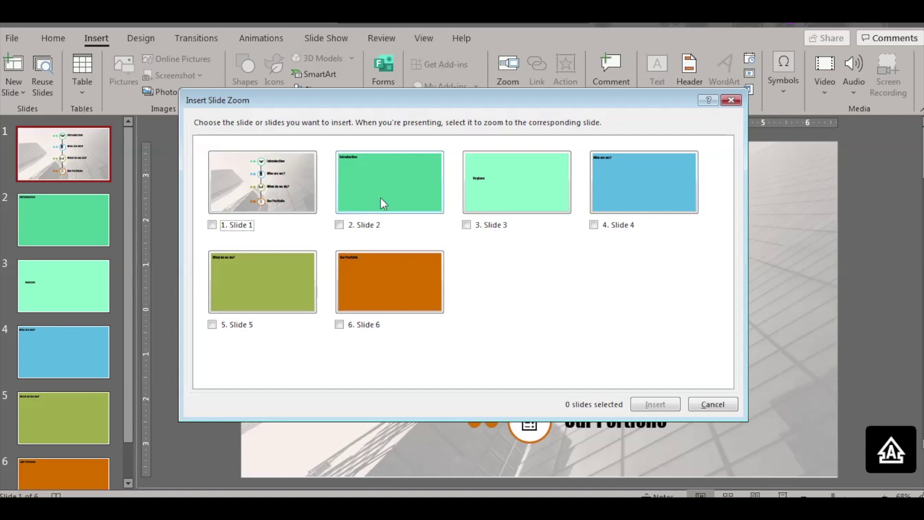
pyautogui.click(378, 197)
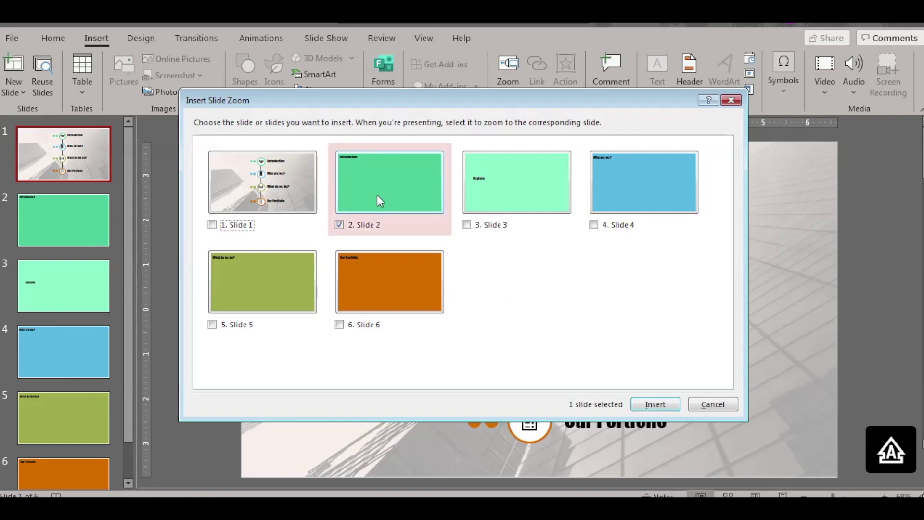
pyautogui.click(655, 405)
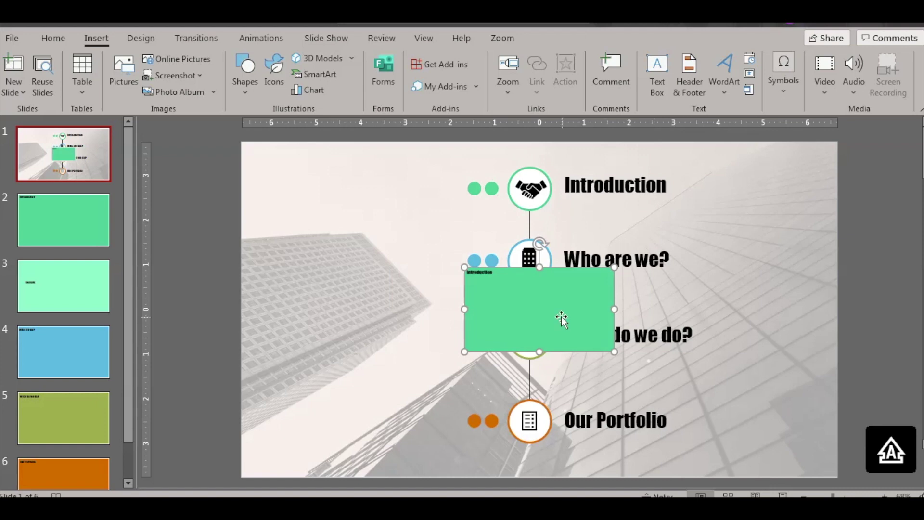
pyautogui.moveTo(555, 313); pyautogui.dragTo(457, 216)
pyautogui.press('Delete')
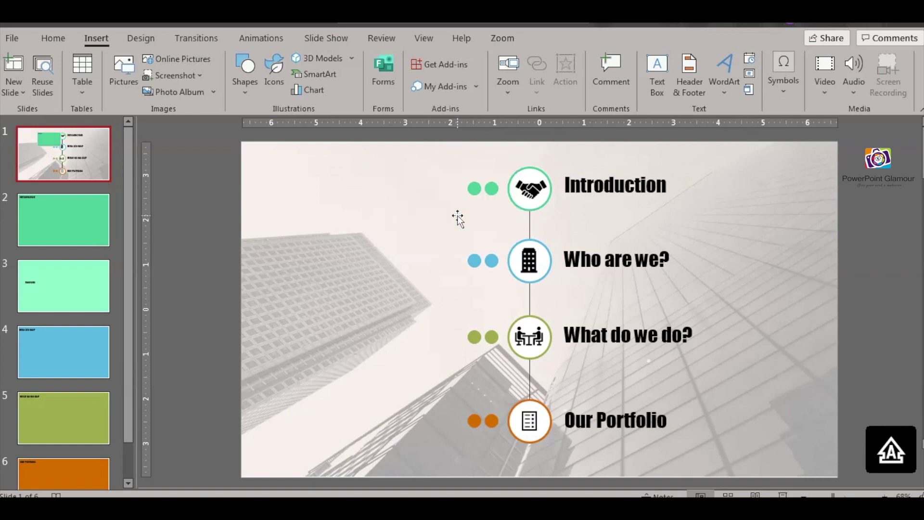
pyautogui.click(67, 218)
pyautogui.click(68, 171)
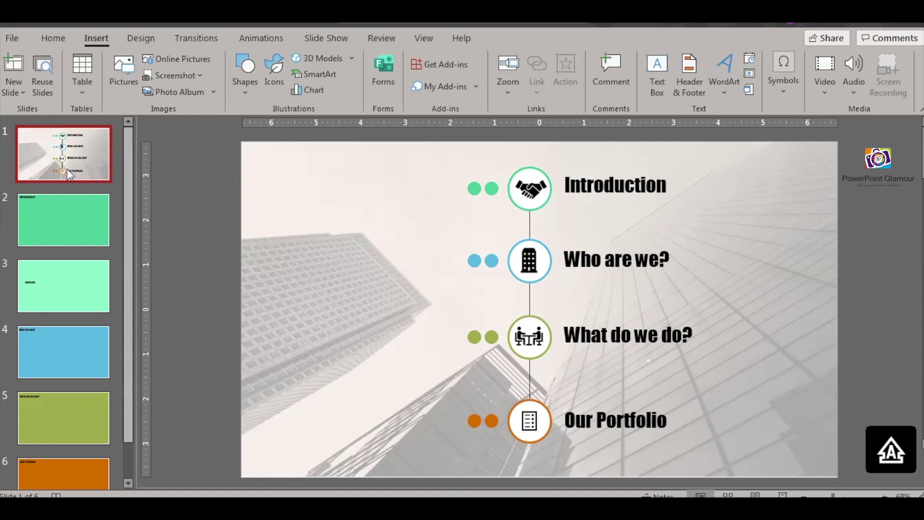
pyautogui.moveTo(53, 218); pyautogui.dragTo(413, 198)
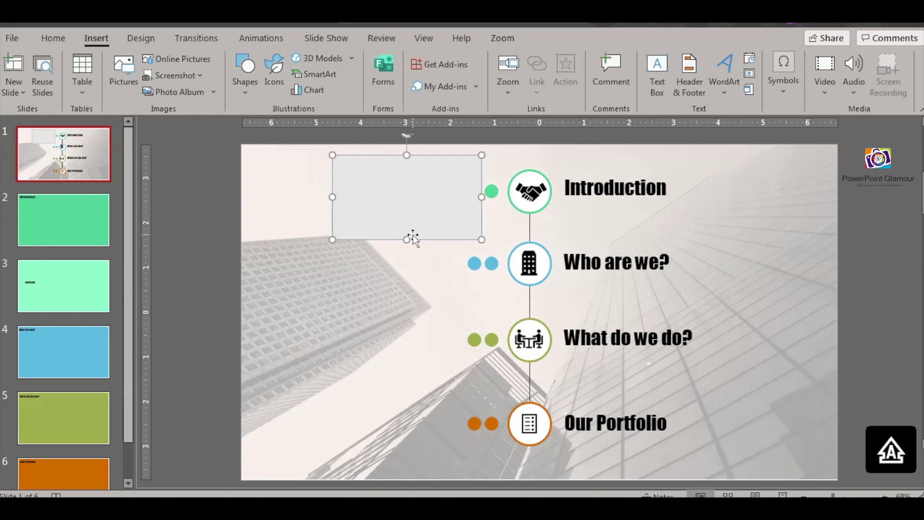
pyautogui.click(434, 274)
pyautogui.click(427, 210)
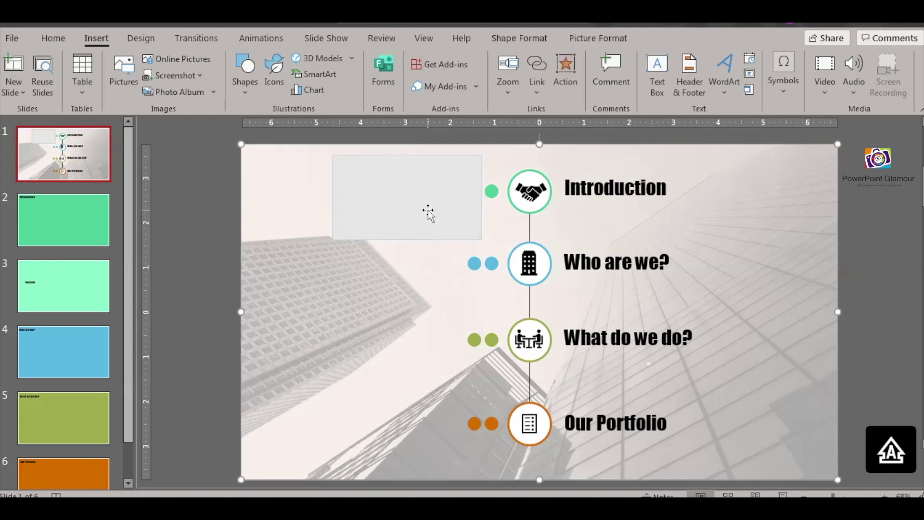
pyautogui.click(427, 210)
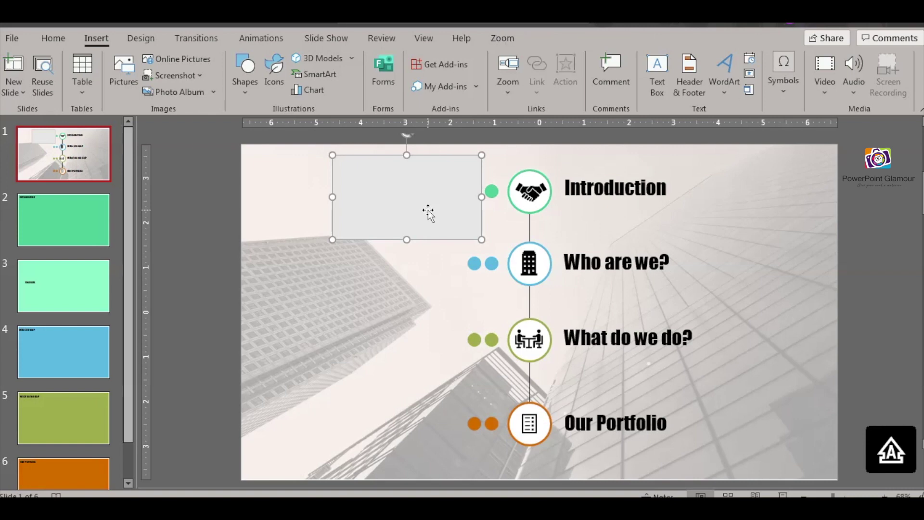
pyautogui.press('Delete')
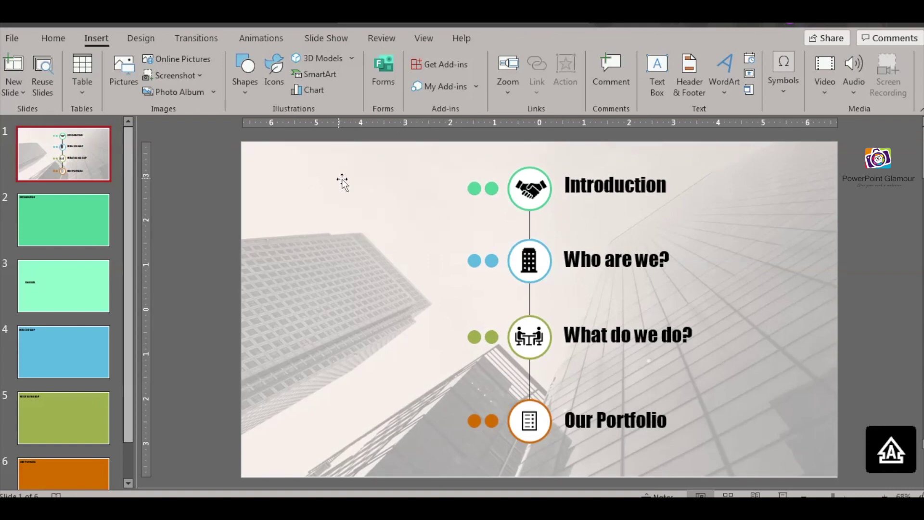
# Insert a slide zoom to slide 2, Introduction, and drag it beside the Introduction heading.
pyautogui.click(506, 77)
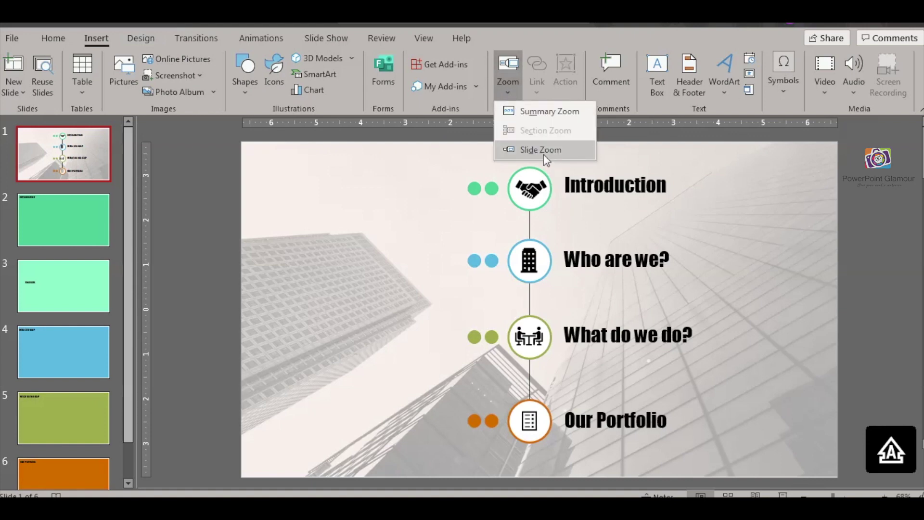
pyautogui.click(544, 151)
pyautogui.click(378, 197)
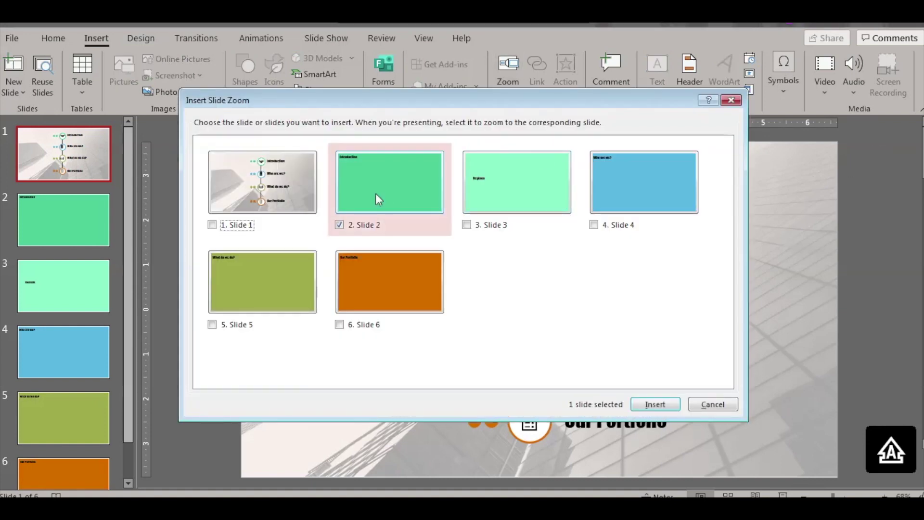
pyautogui.click(651, 407)
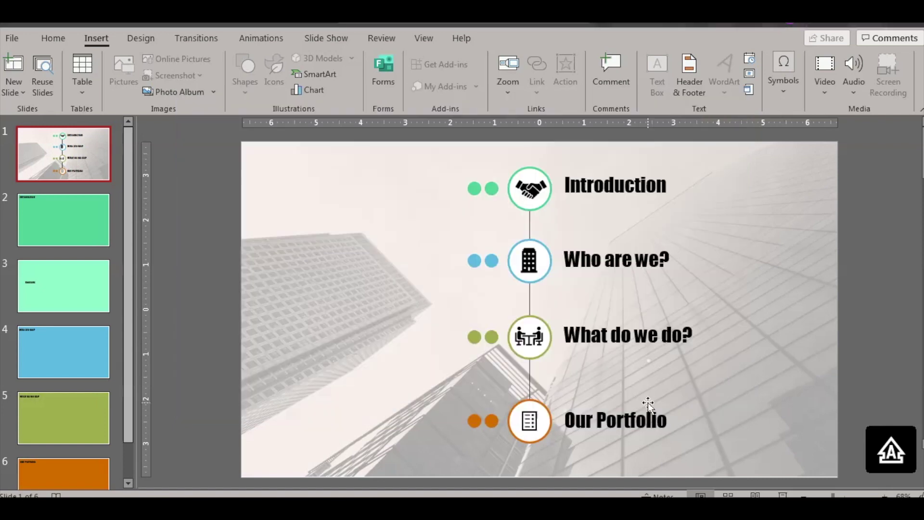
pyautogui.moveTo(526, 301); pyautogui.dragTo(391, 192)
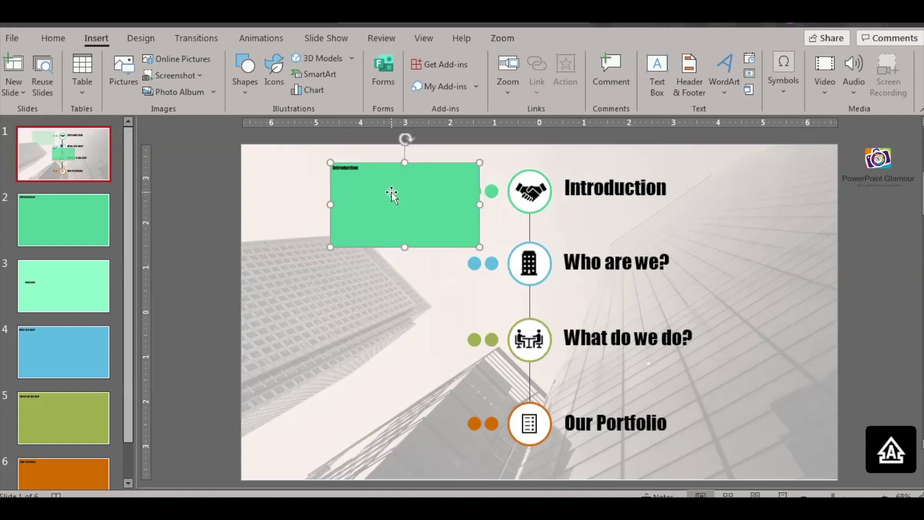
# Give the Introduction zoom Zoom Background, a 02.00 duration and Return to Zoom.
pyautogui.click(504, 39)
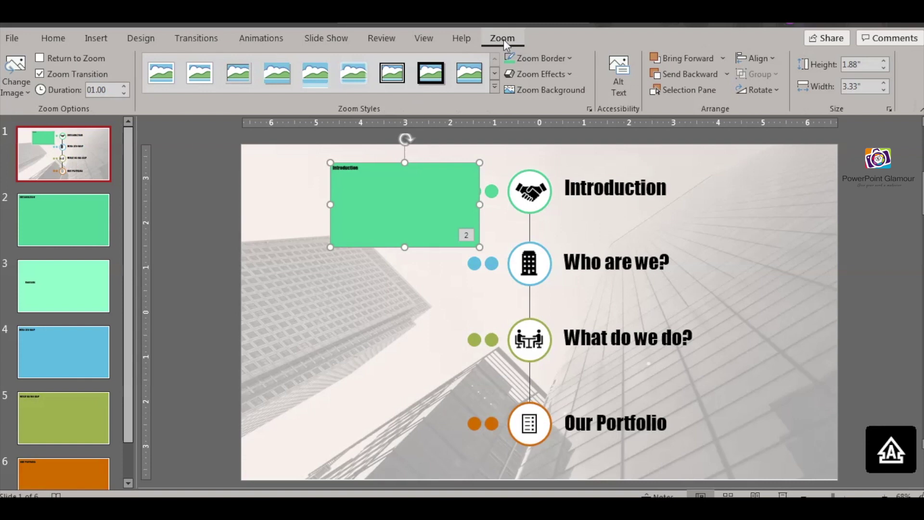
pyautogui.click(555, 91)
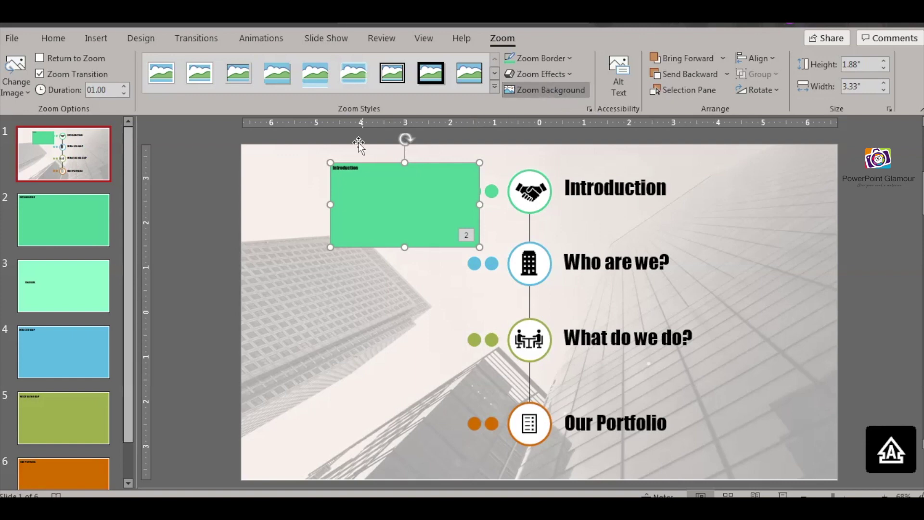
pyautogui.click(125, 87)
pyautogui.click(39, 58)
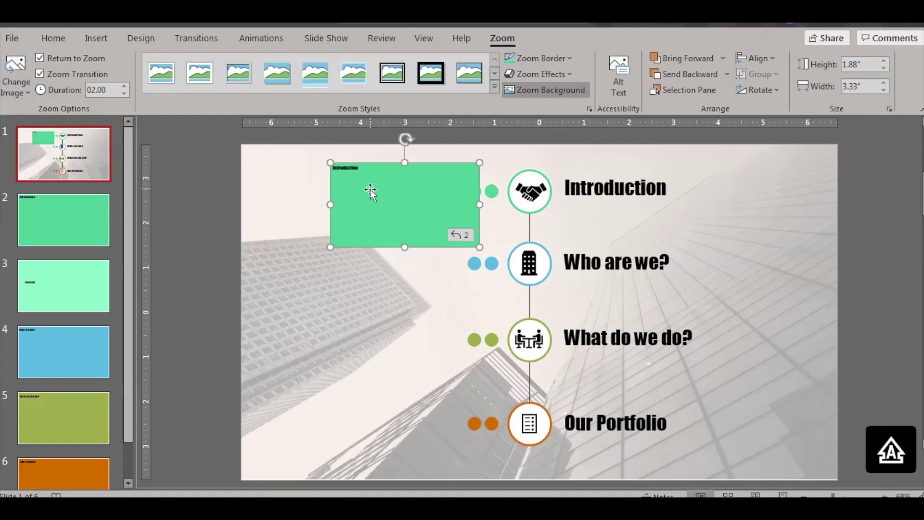
pyautogui.click(28, 91)
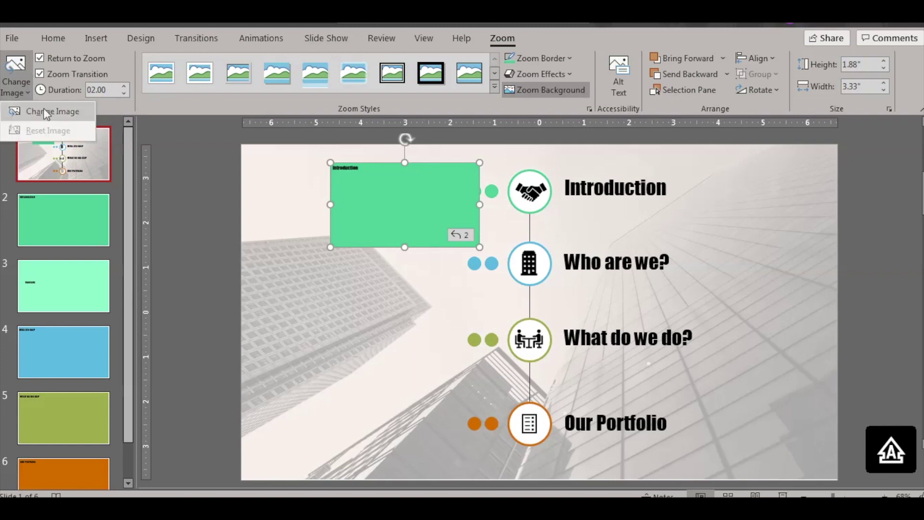
# Replace the Introduction zoom's thumbnail with the black handshake icon from the Business icons.
pyautogui.click(44, 112)
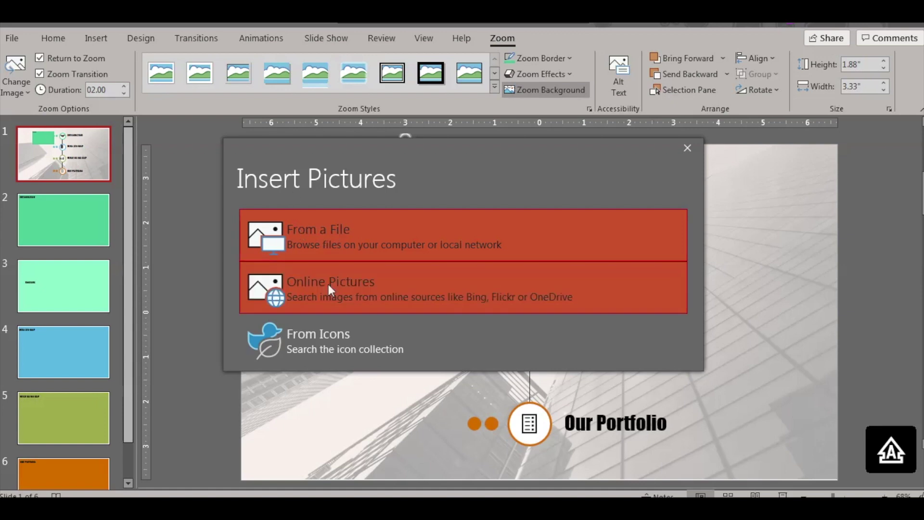
pyautogui.click(342, 297)
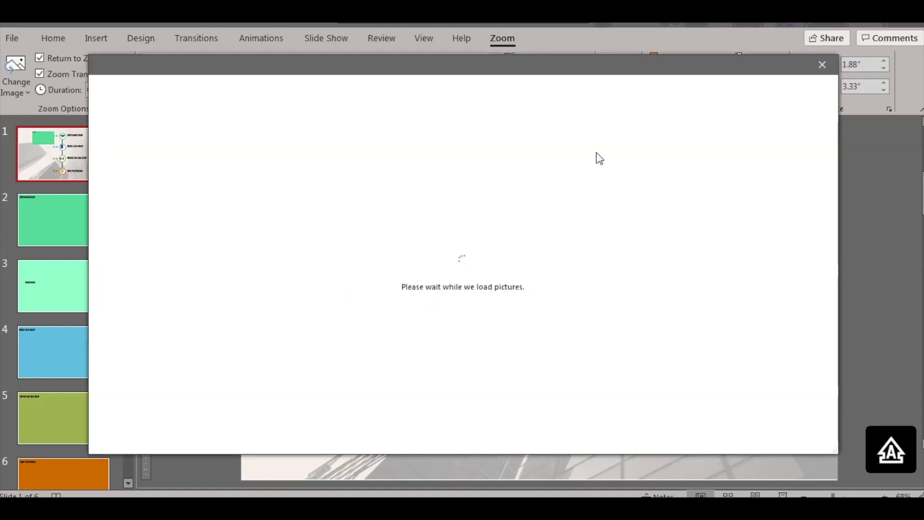
pyautogui.click(823, 65)
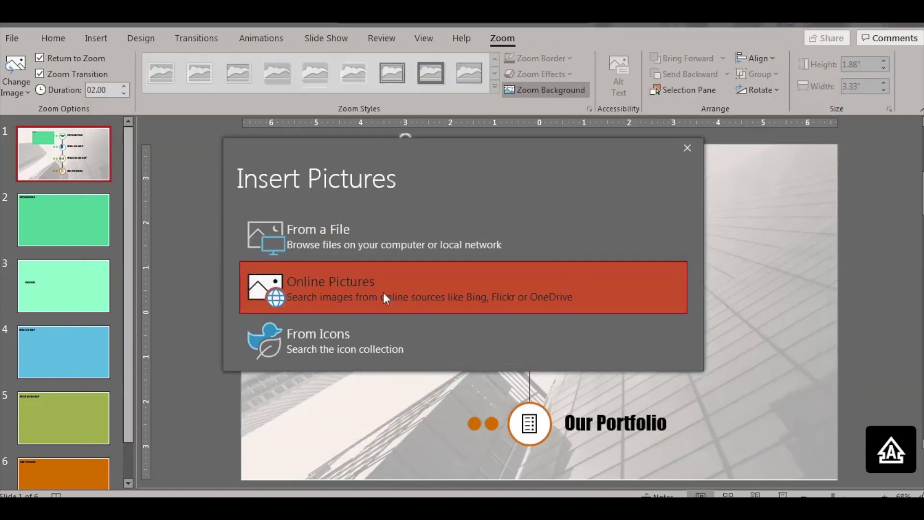
pyautogui.click(370, 347)
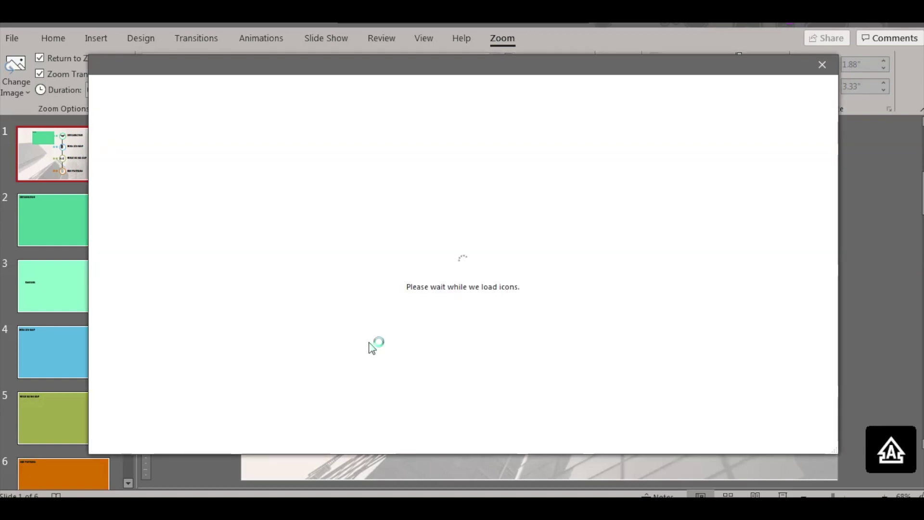
pyautogui.click(834, 117)
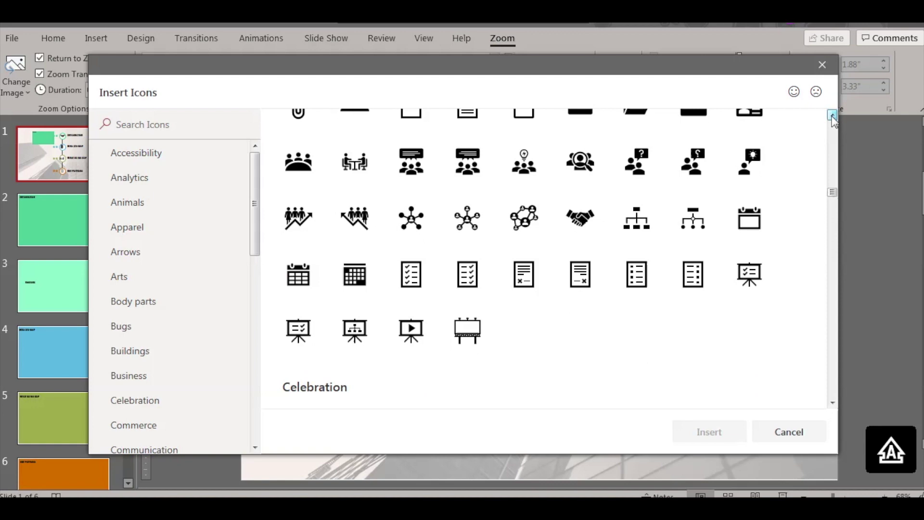
pyautogui.click(580, 314)
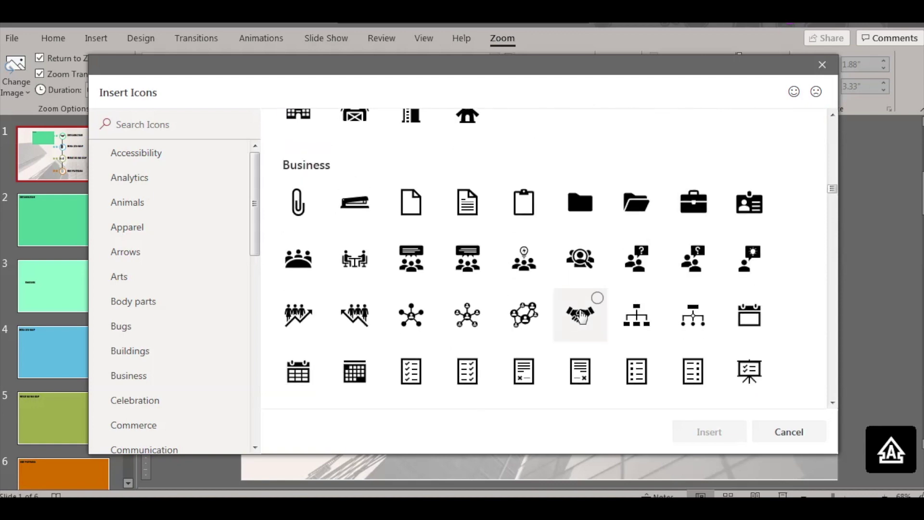
pyautogui.click(704, 436)
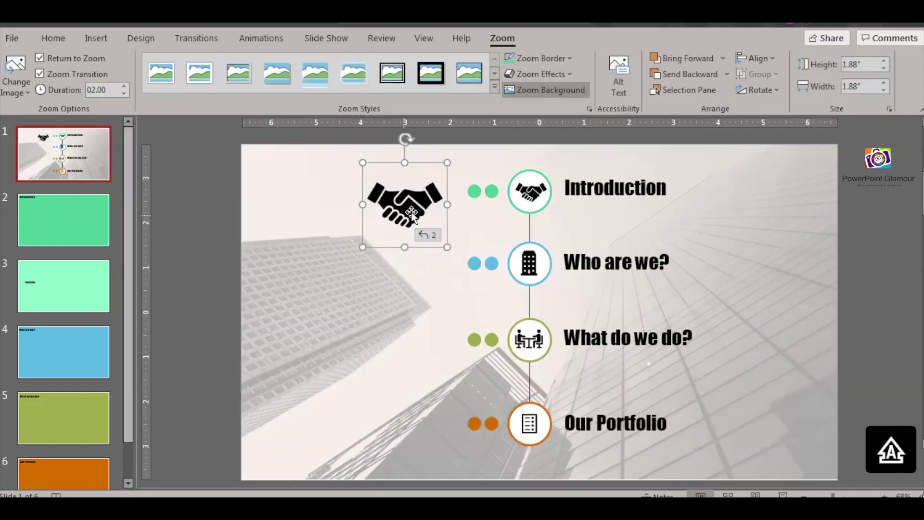
# Remove the small handshake from the Introduction circle and place the handshake zoom there instead.
pyautogui.click(526, 196)
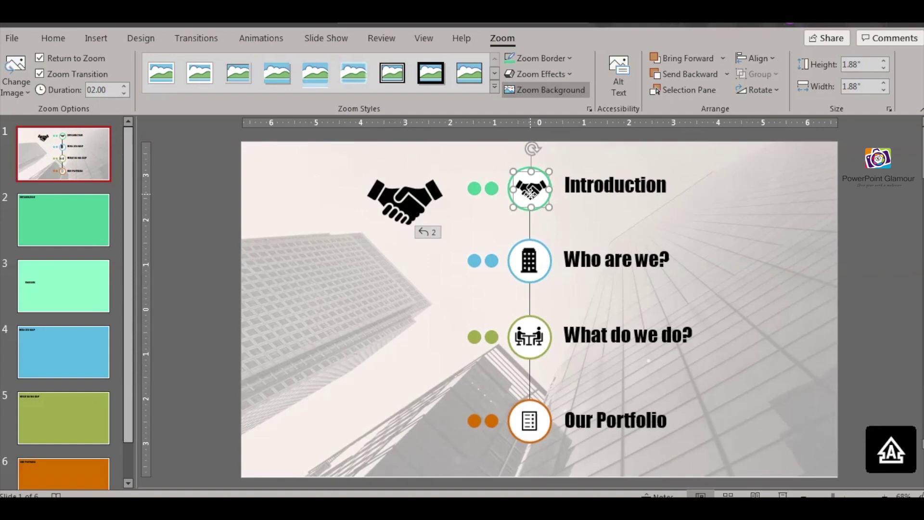
pyautogui.hotkey('ctrl', 'z')
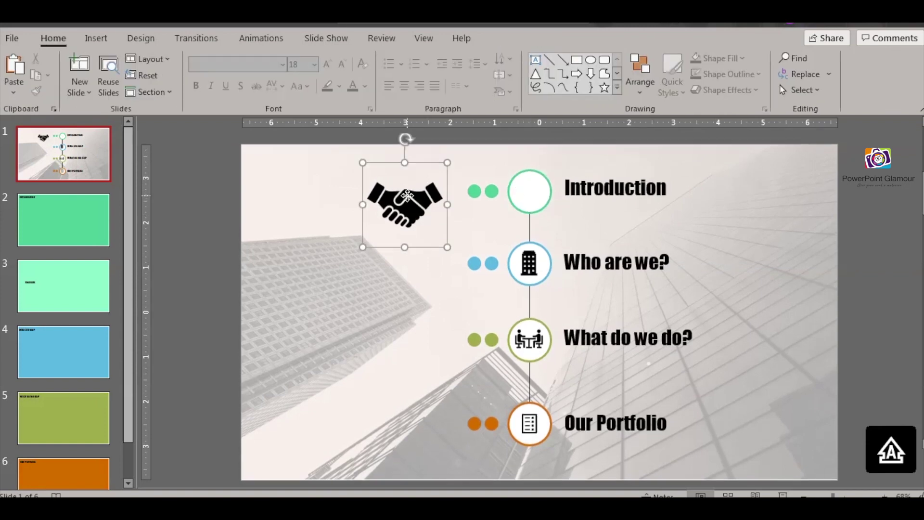
pyautogui.moveTo(371, 167); pyautogui.dragTo(527, 190)
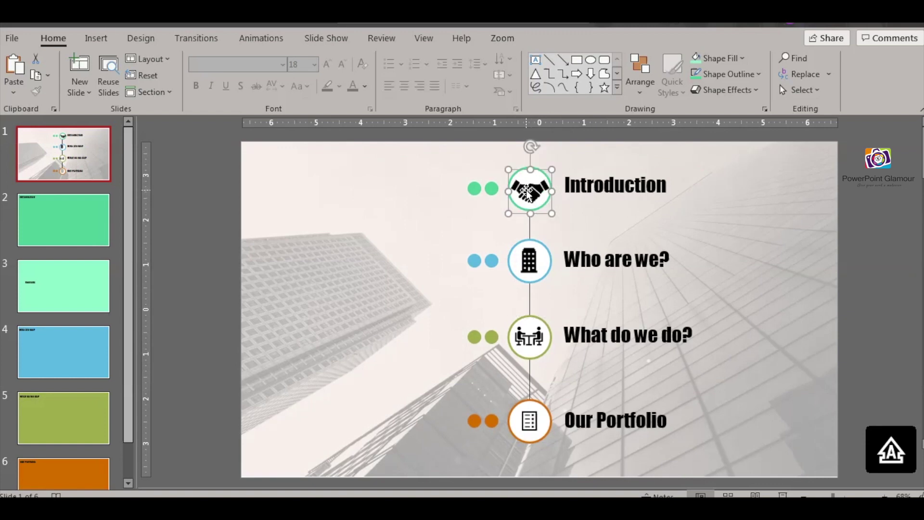
pyautogui.click(404, 222)
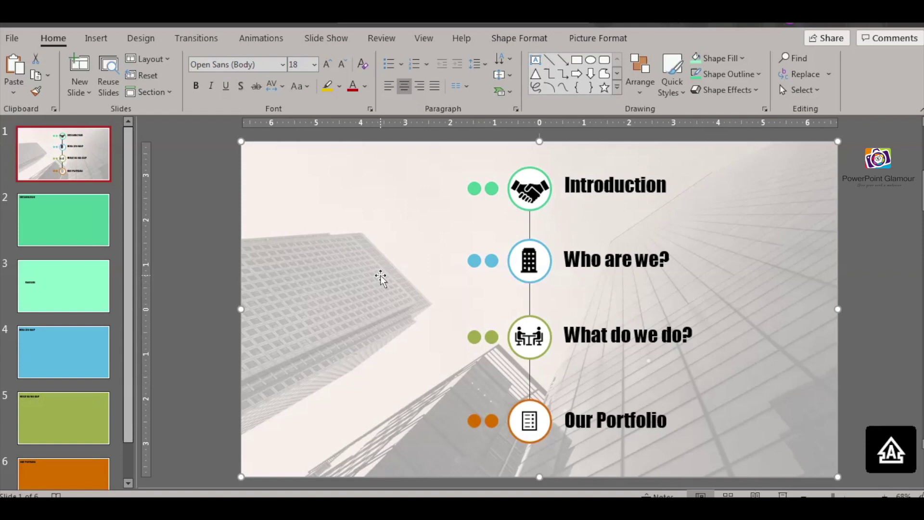
# Insert a slide zoom to slide 4, Who are we?, on the agenda.
pyautogui.click(104, 42)
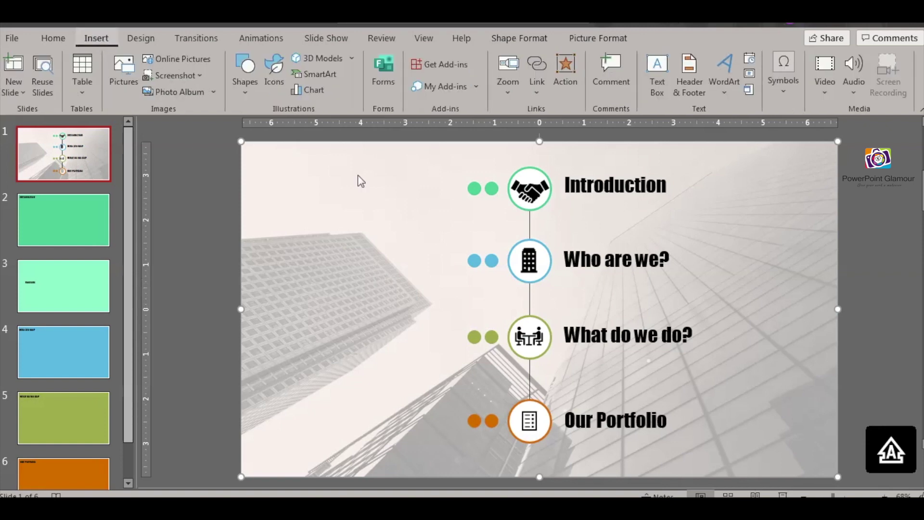
pyautogui.click(509, 93)
pyautogui.click(538, 149)
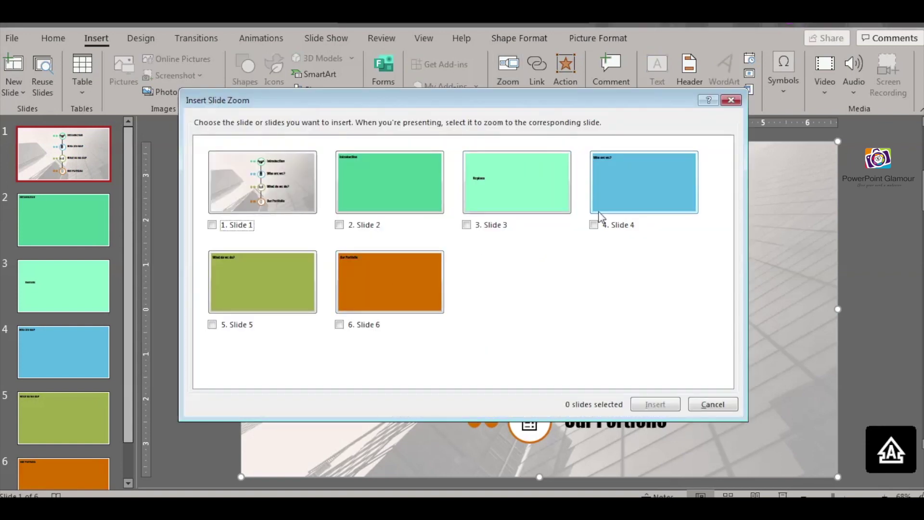
pyautogui.click(645, 191)
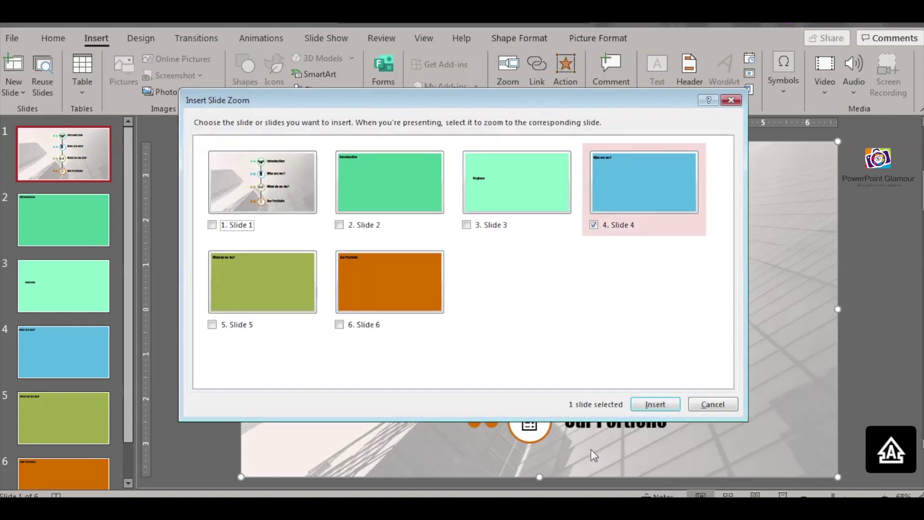
pyautogui.click(656, 404)
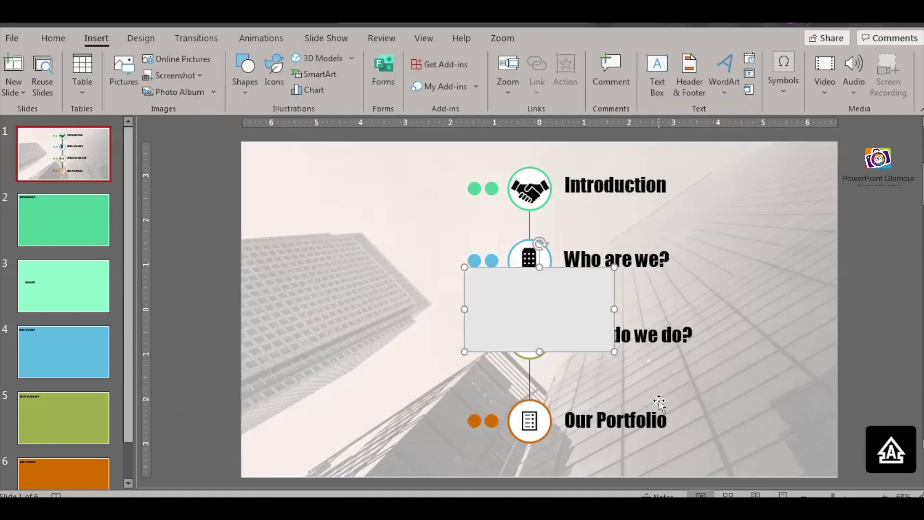
# Turn on Zoom Background for the slide 4 zoom.
pyautogui.click(503, 40)
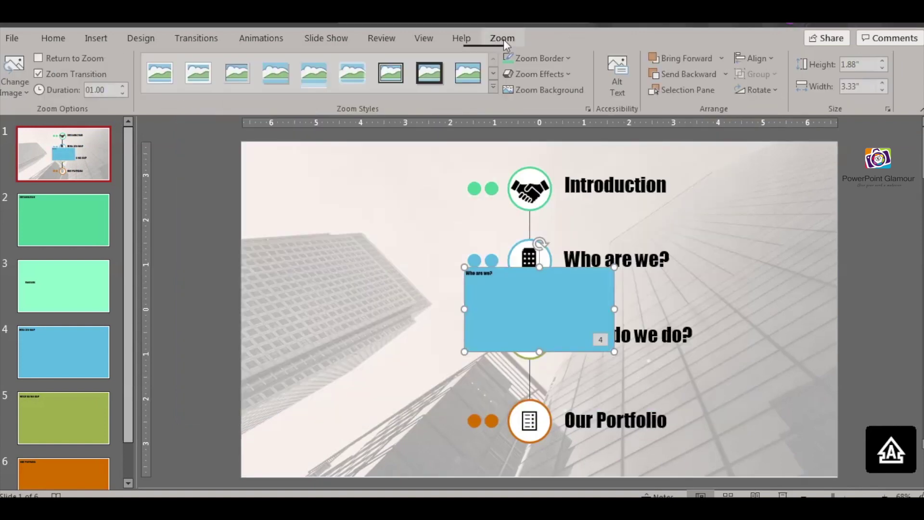
pyautogui.click(545, 88)
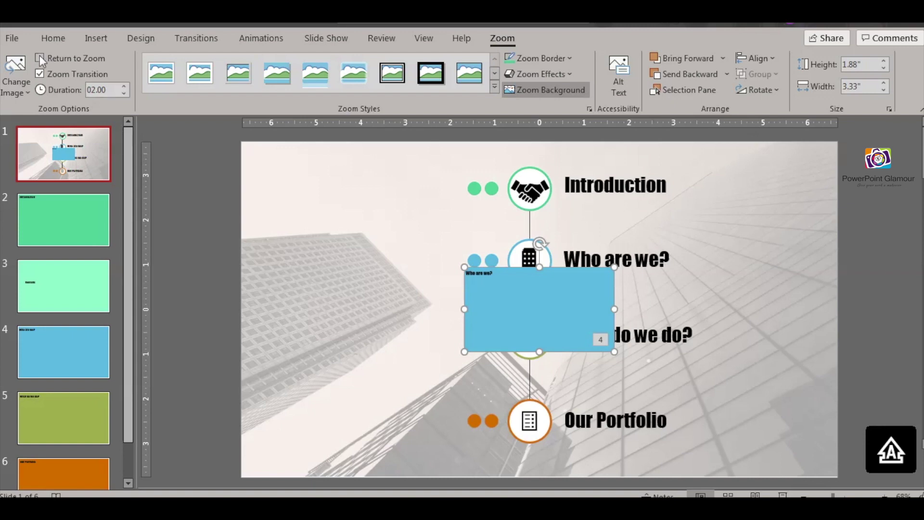
pyautogui.click(28, 94)
pyautogui.click(47, 112)
# Change the slide 4 zoom's image to the tall building icon and move it left.
pyautogui.click(342, 342)
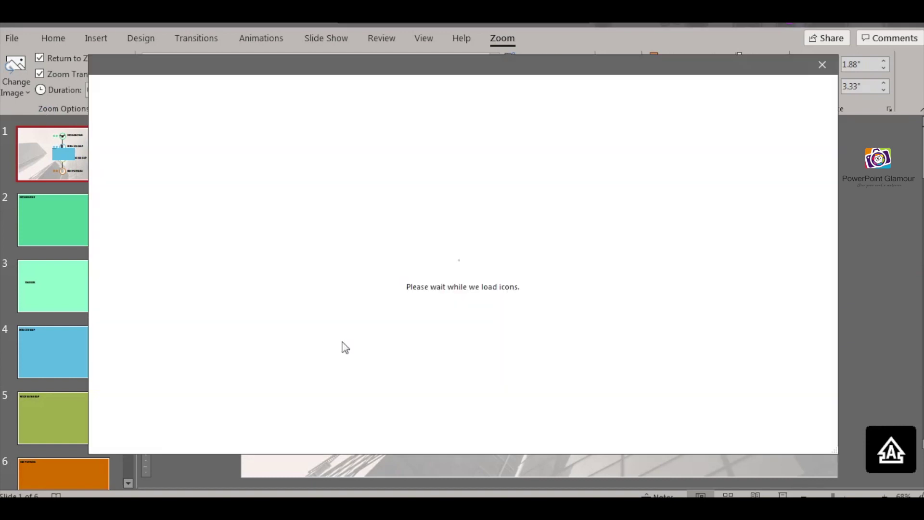
pyautogui.click(832, 403)
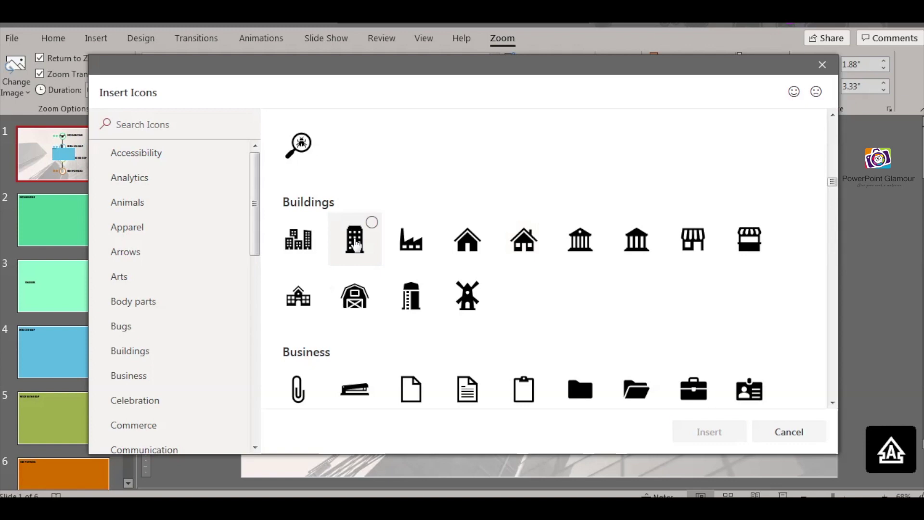
pyautogui.click(356, 246)
pyautogui.click(710, 433)
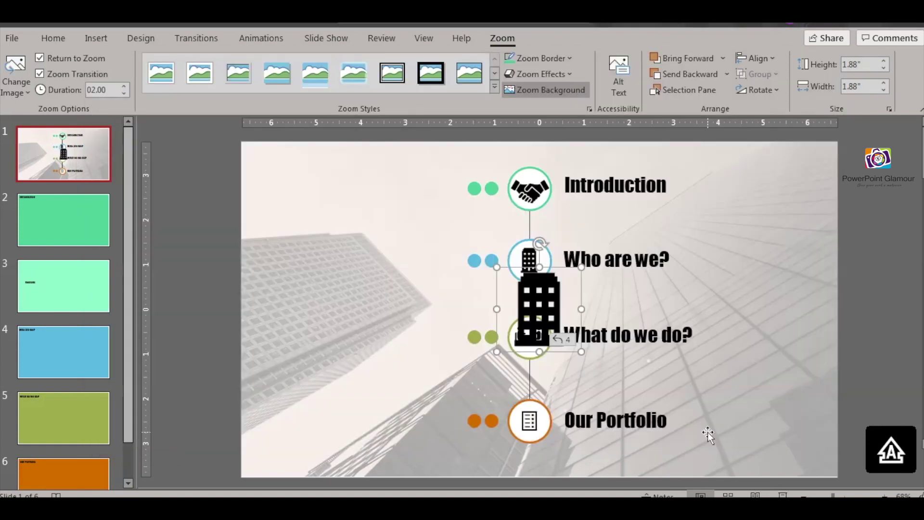
pyautogui.moveTo(544, 292); pyautogui.dragTo(428, 270)
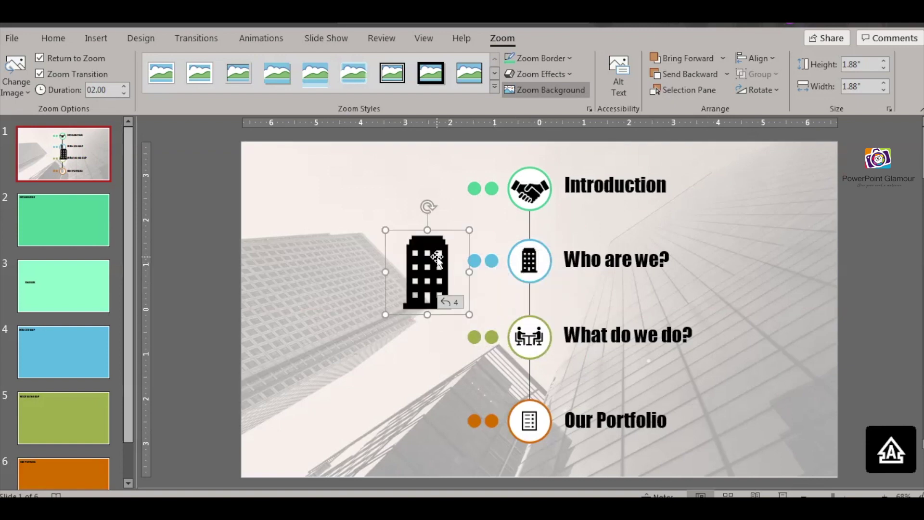
# Delete the small building in the Who are we? circle and centre the building zoom there.
pyautogui.click(529, 260)
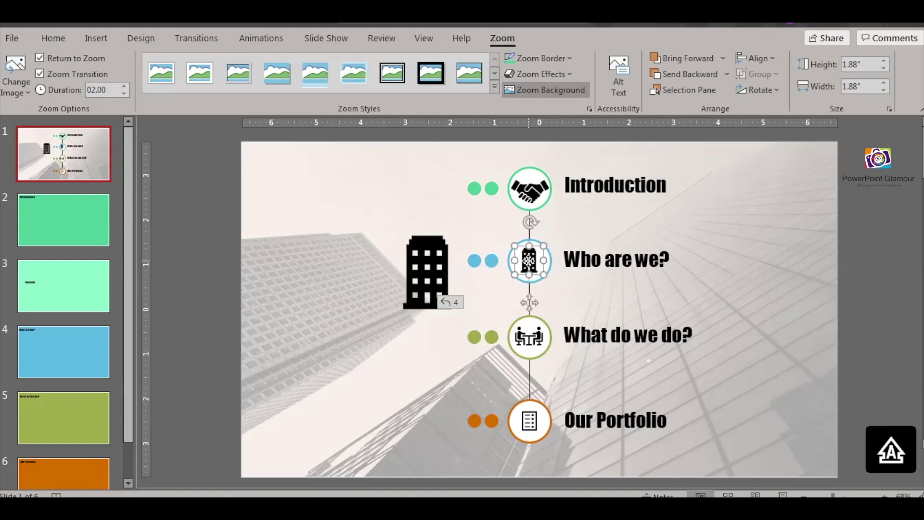
pyautogui.press('Delete')
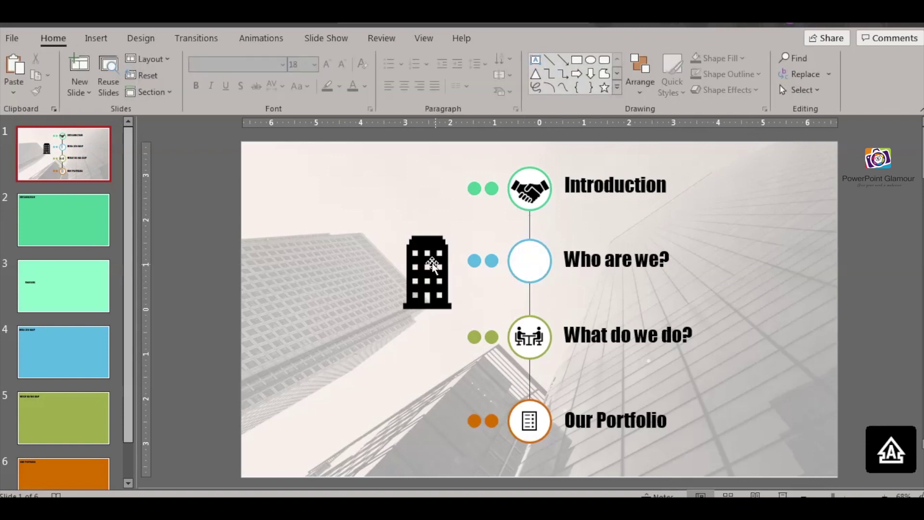
pyautogui.click(414, 255)
pyautogui.moveTo(386, 230); pyautogui.dragTo(528, 264)
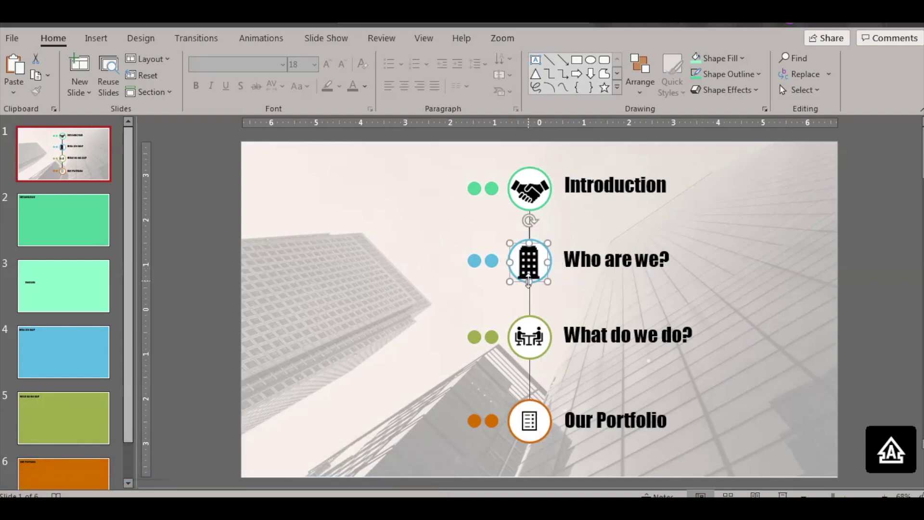
pyautogui.press('Up')
pyautogui.press('Right')
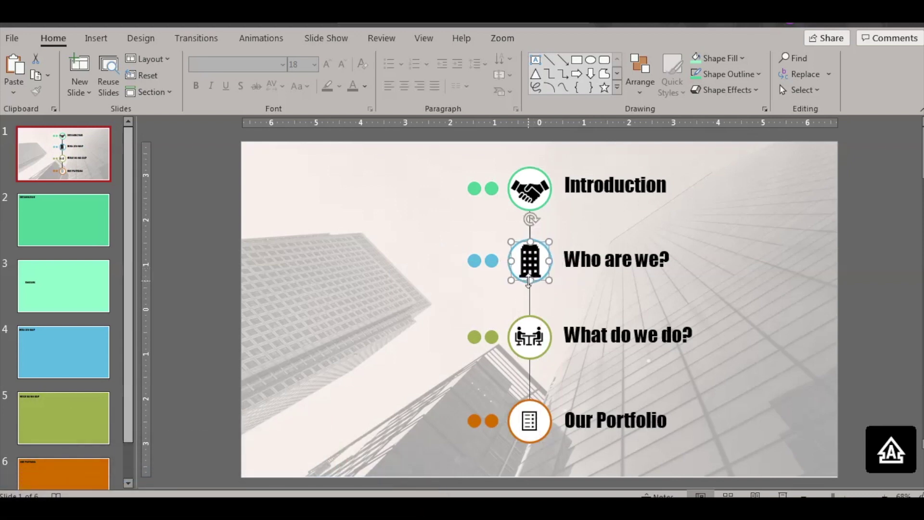
pyautogui.click(352, 299)
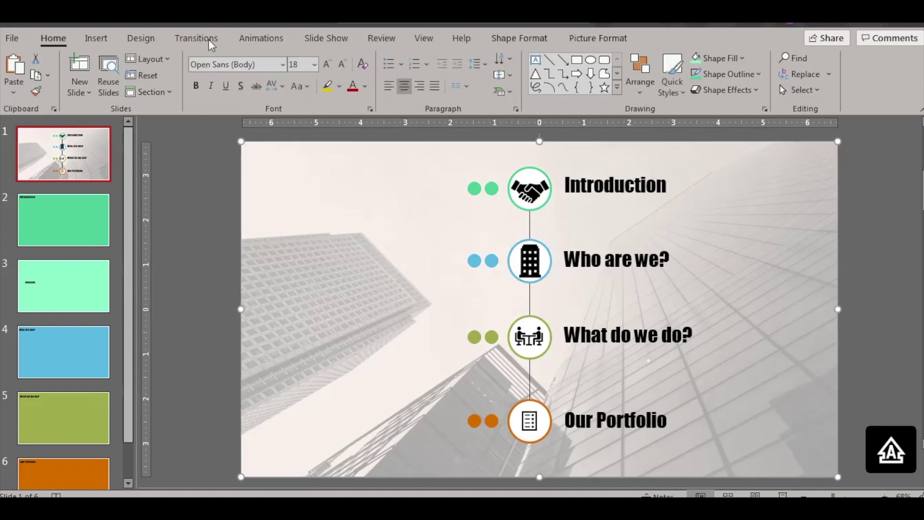
# Insert a slide zoom to slide 5, What do we do?, and move it left.
pyautogui.click(108, 44)
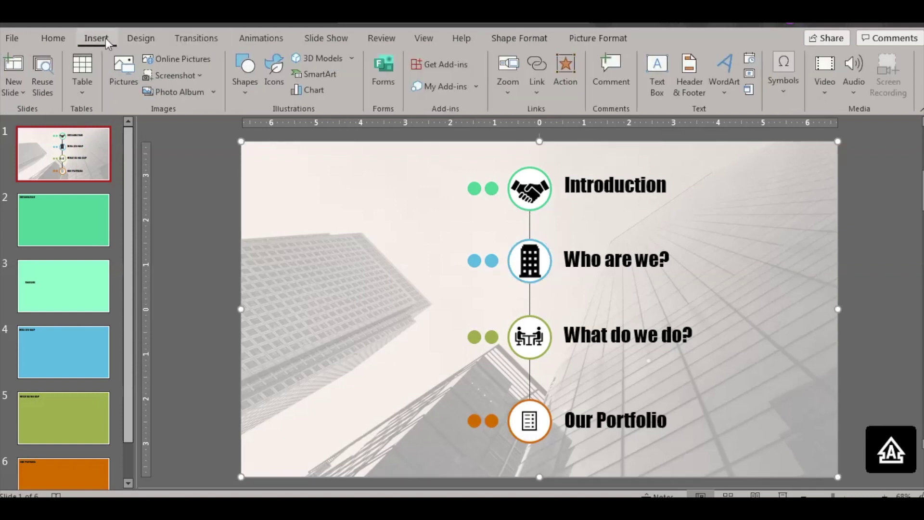
pyautogui.click(509, 90)
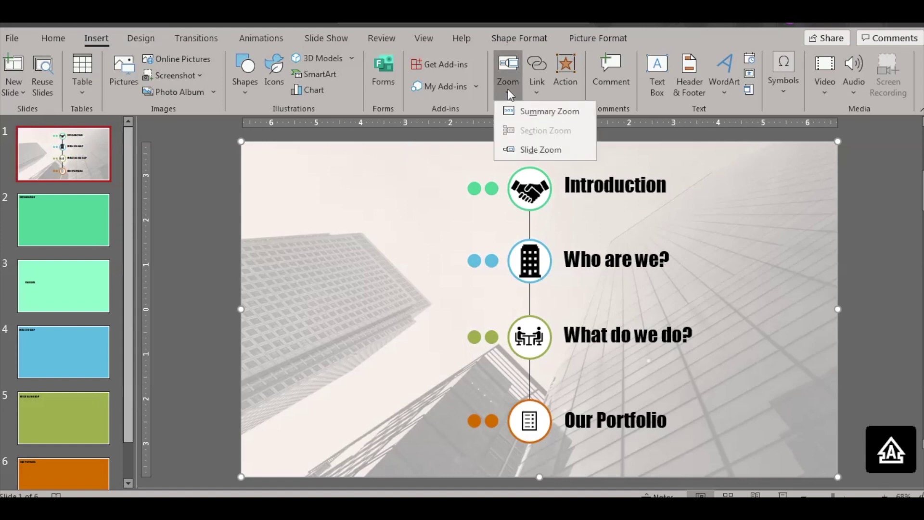
pyautogui.click(535, 150)
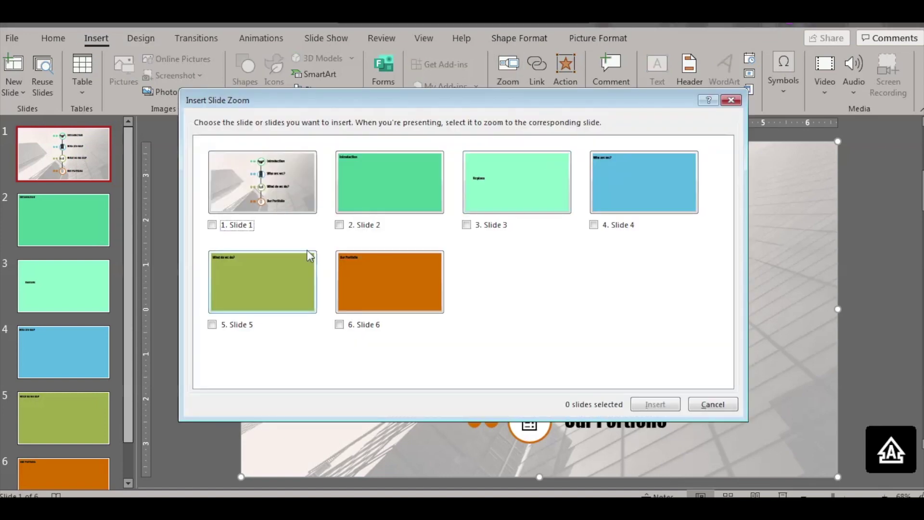
pyautogui.click(251, 290)
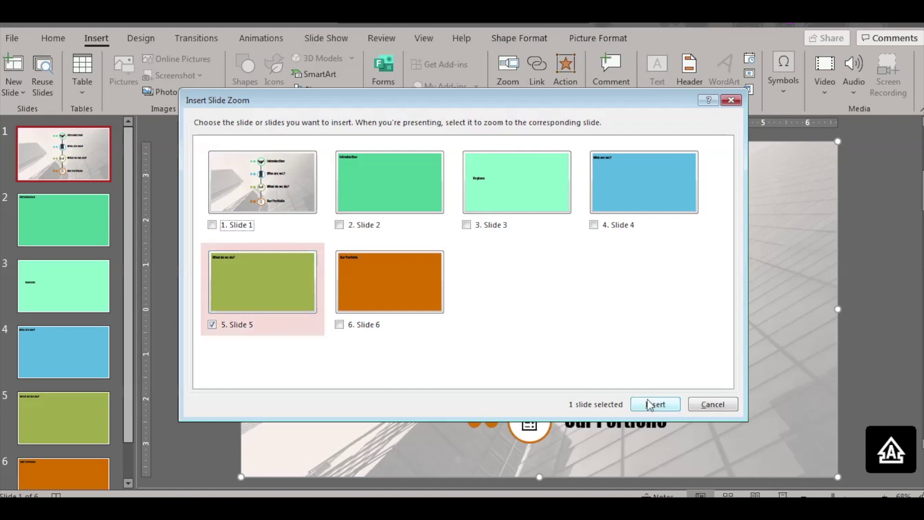
pyautogui.click(668, 406)
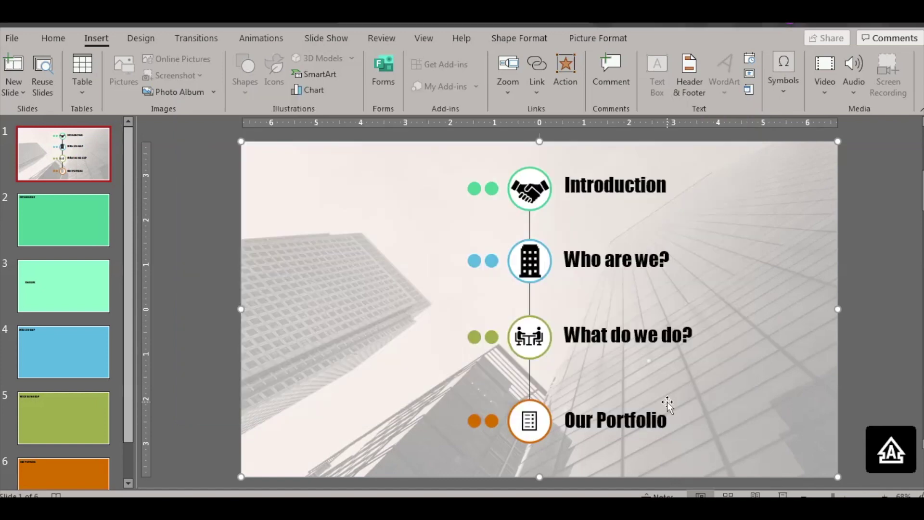
pyautogui.moveTo(506, 302); pyautogui.dragTo(404, 310)
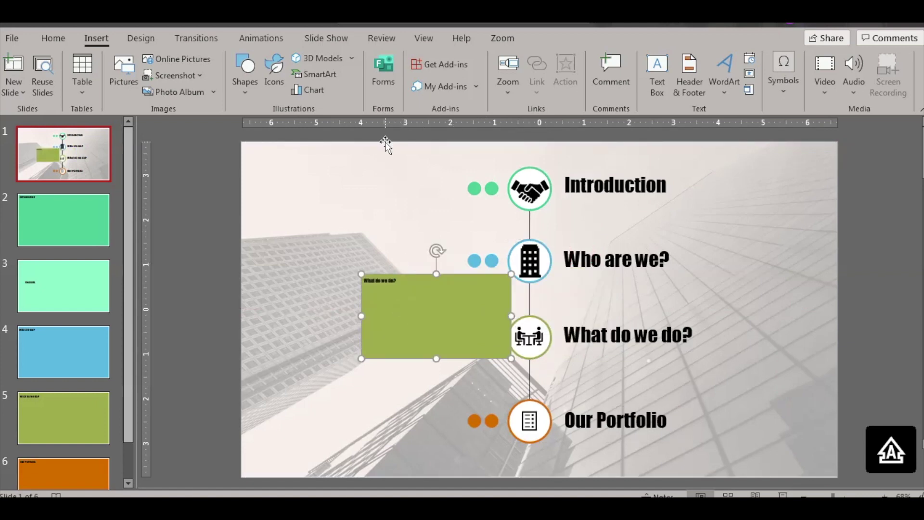
# Give the slide 5 zoom Zoom Background and a 02.00 transition duration.
pyautogui.click(507, 40)
pyautogui.click(541, 91)
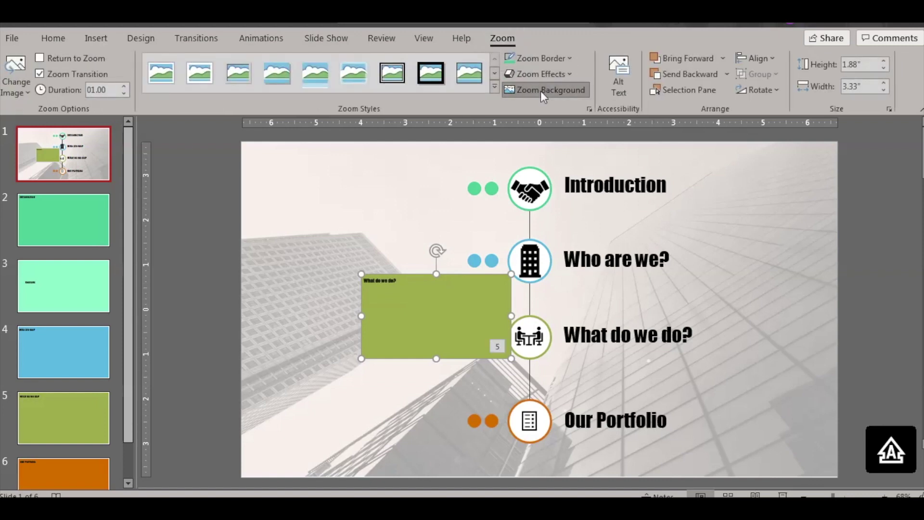
pyautogui.click(125, 86)
pyautogui.click(126, 87)
pyautogui.click(29, 91)
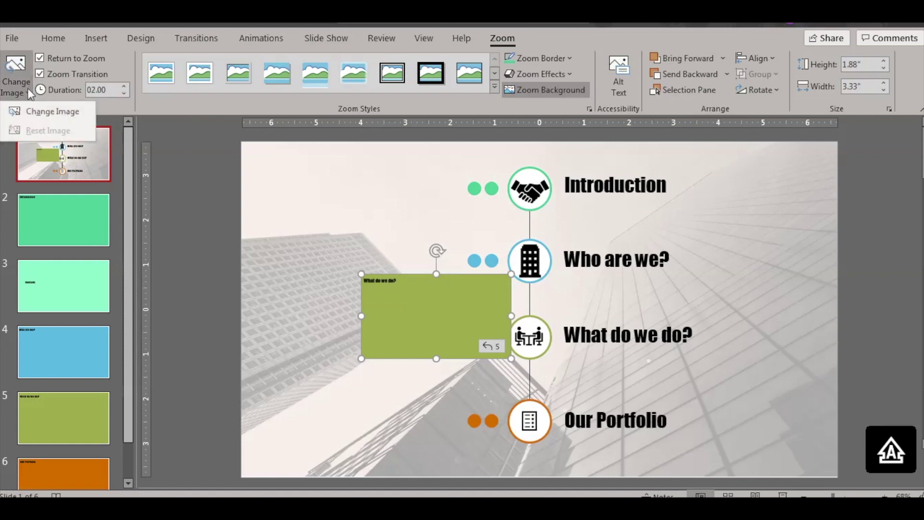
# Change the slide 5 zoom's image to the meeting table icon.
pyautogui.click(32, 109)
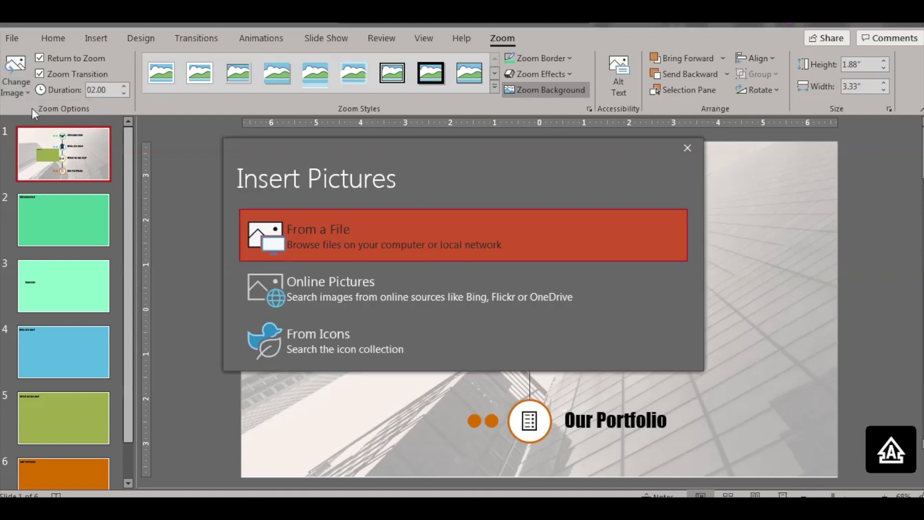
pyautogui.click(313, 336)
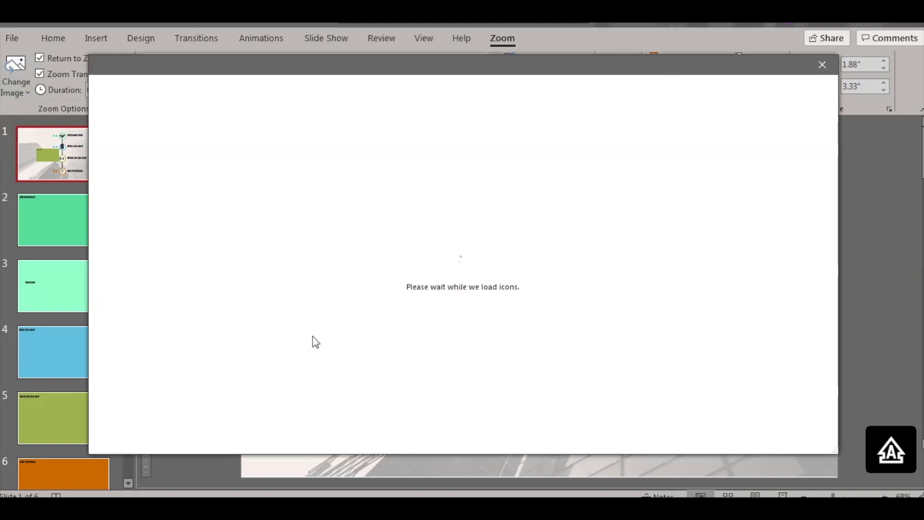
pyautogui.scroll(-2, 476, 370)
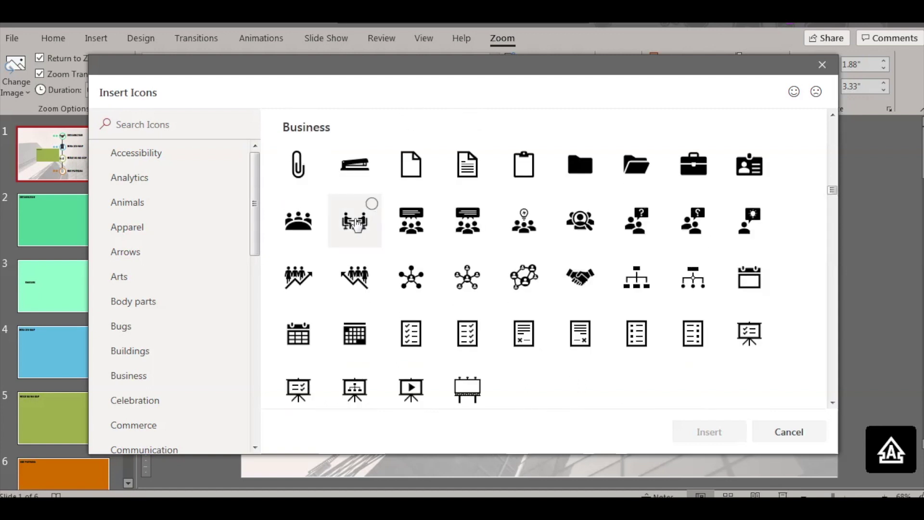
pyautogui.click(357, 225)
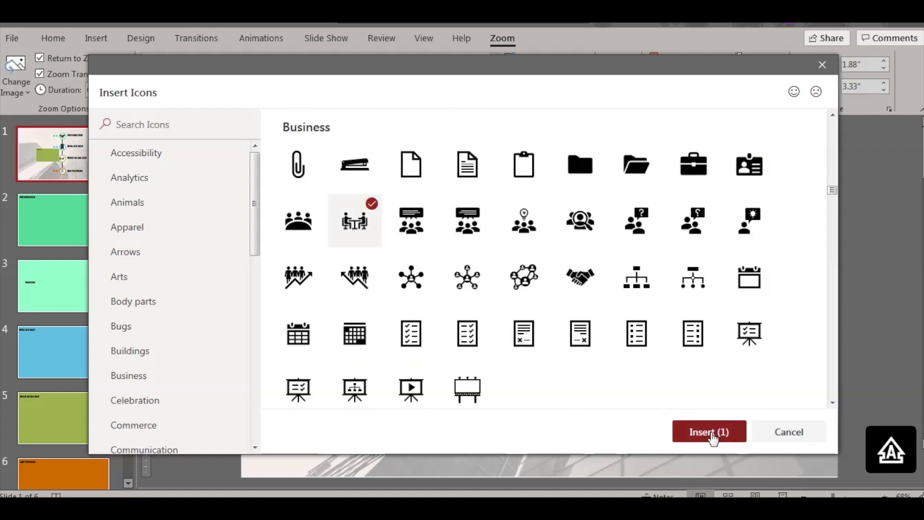
pyautogui.click(711, 434)
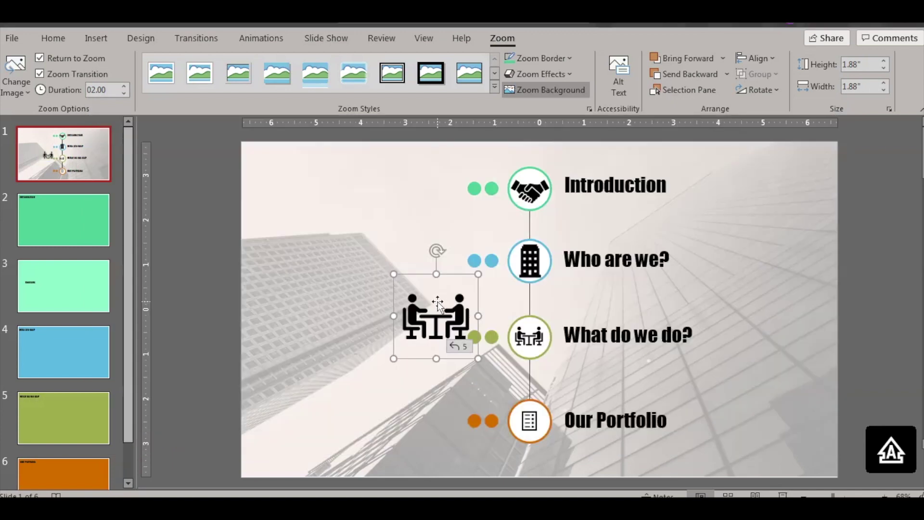
# Delete the old icon in the What do we do? circle and fit the meeting zoom inside it.
pyautogui.click(531, 340)
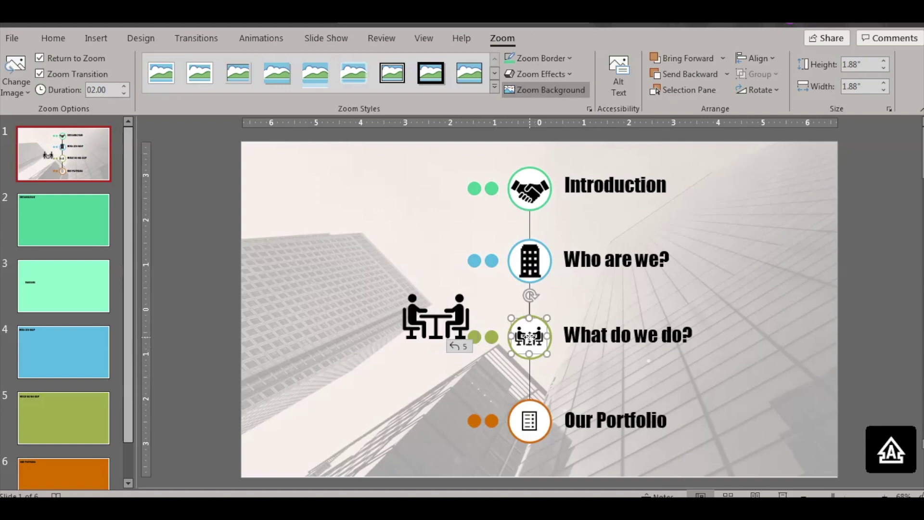
pyautogui.hotkey('ctrl', 'z')
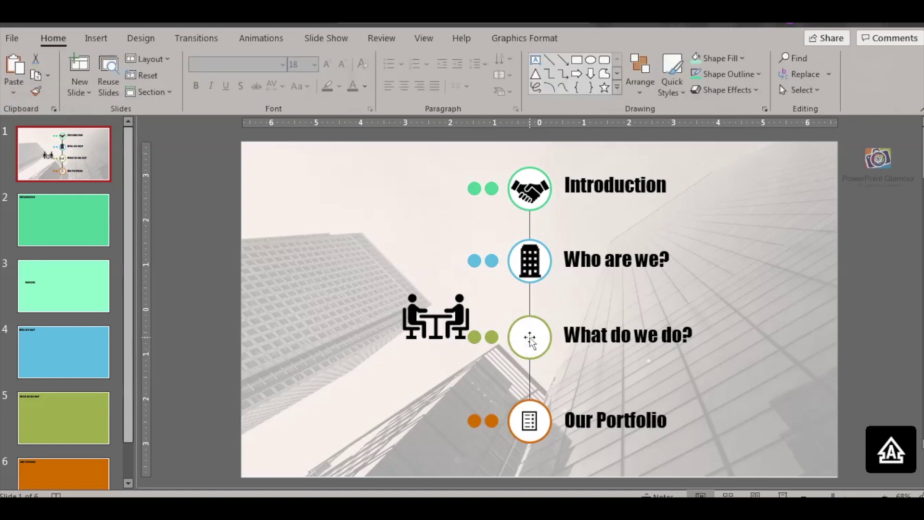
pyautogui.click(419, 301)
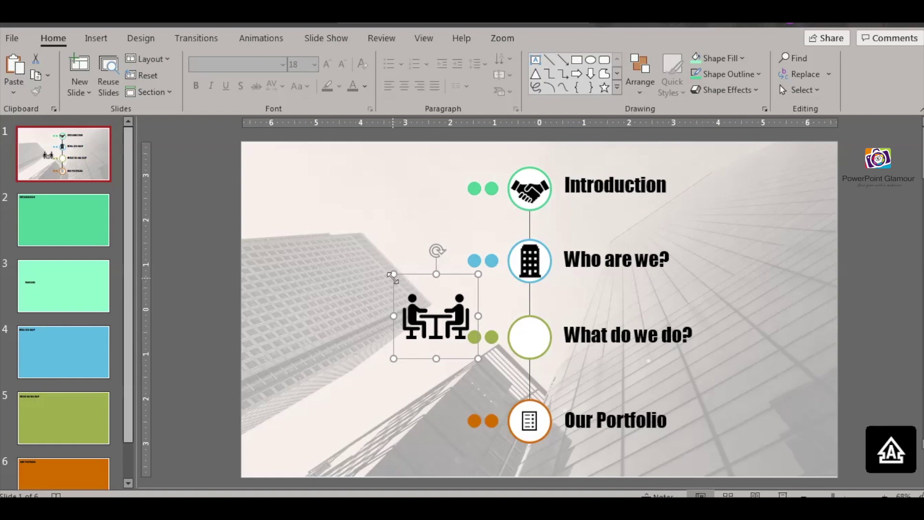
pyautogui.moveTo(394, 274); pyautogui.dragTo(421, 299)
pyautogui.moveTo(437, 332); pyautogui.dragTo(529, 338)
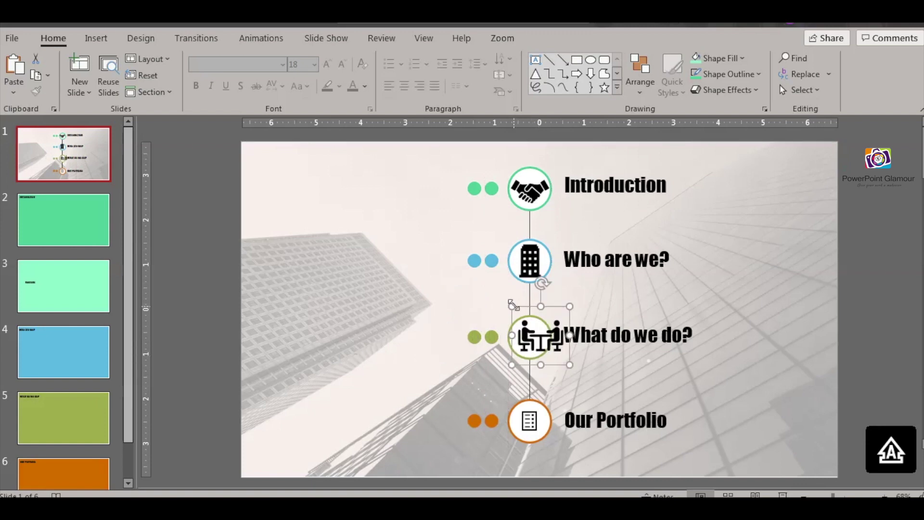
pyautogui.moveTo(512, 304); pyautogui.dragTo(531, 340)
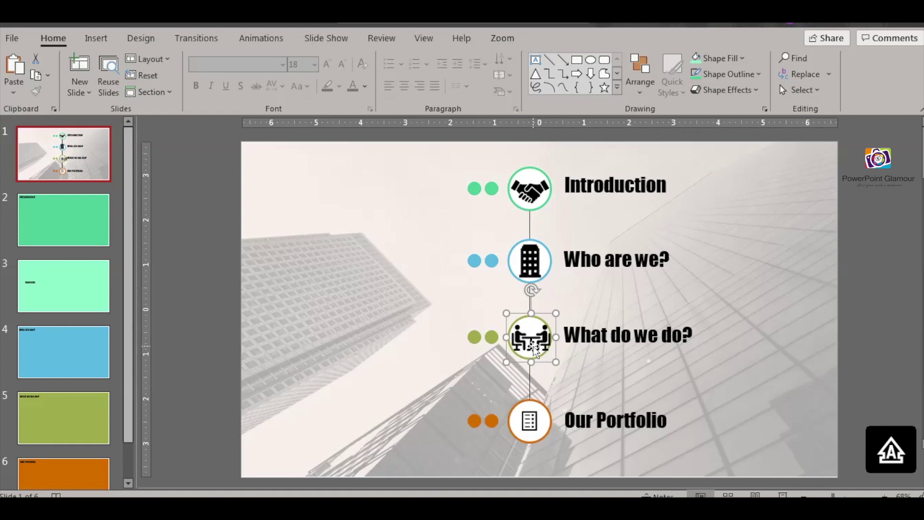
pyautogui.click(343, 405)
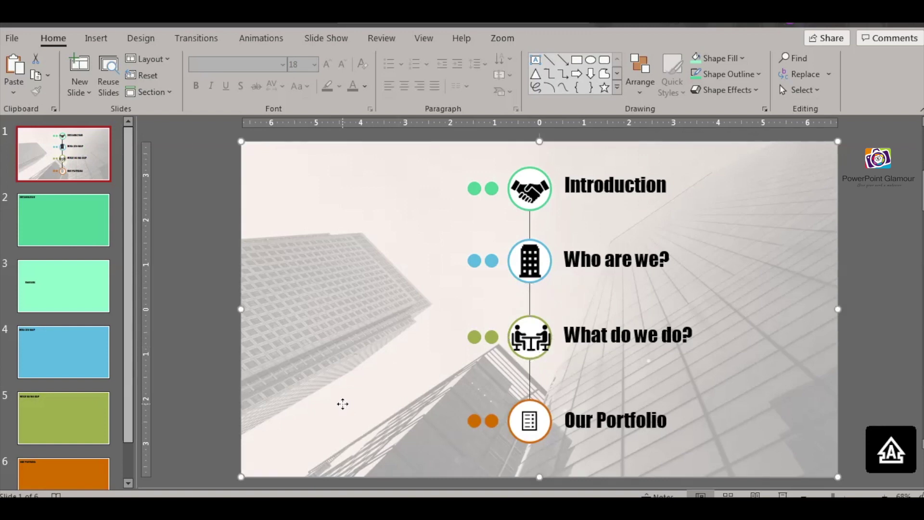
# Insert a slide zoom to slide 6, Our Portfolio, and move it beside Our Portfolio.
pyautogui.click(97, 39)
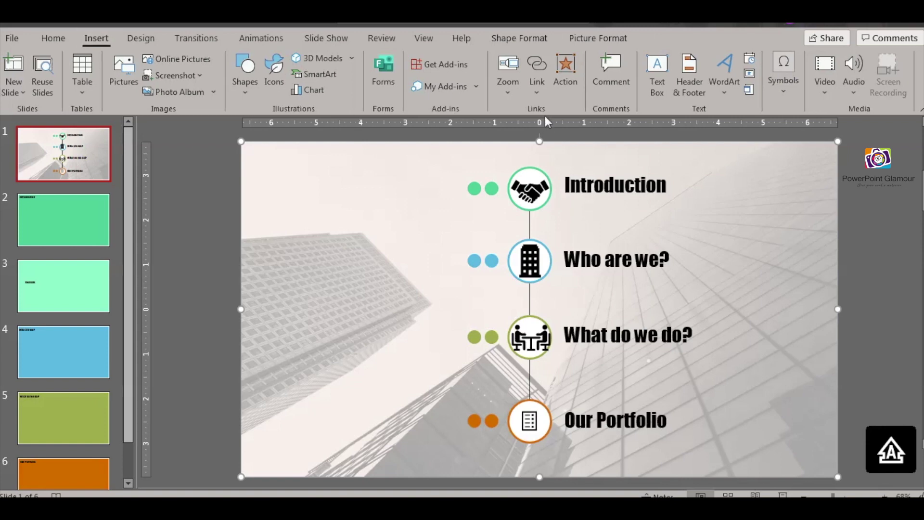
pyautogui.click(504, 85)
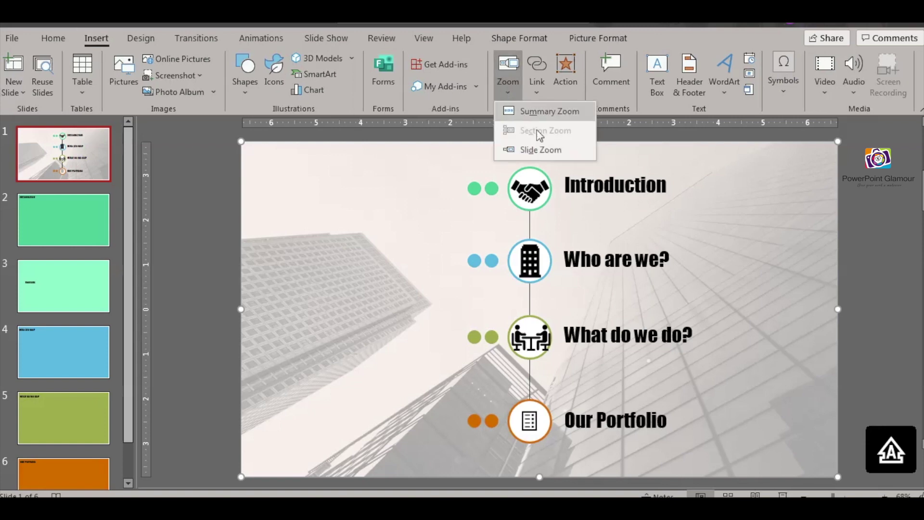
pyautogui.click(541, 149)
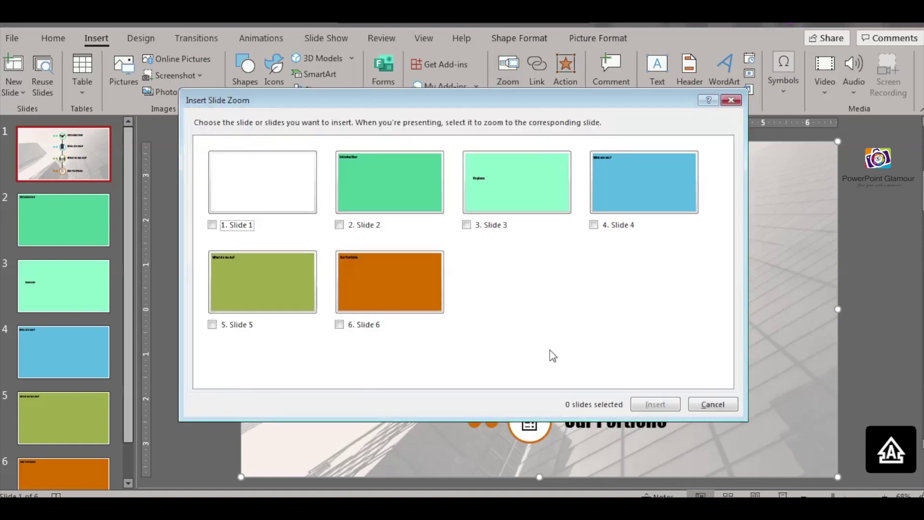
pyautogui.click(388, 267)
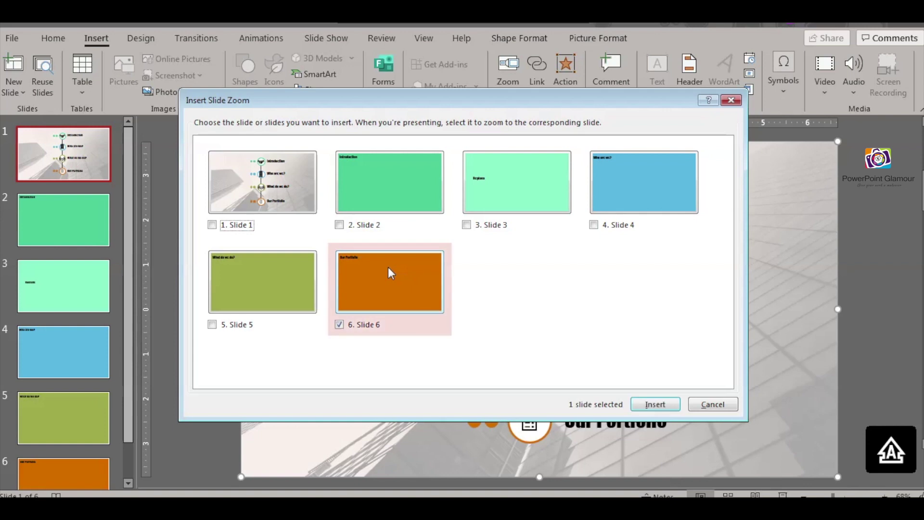
pyautogui.click(655, 405)
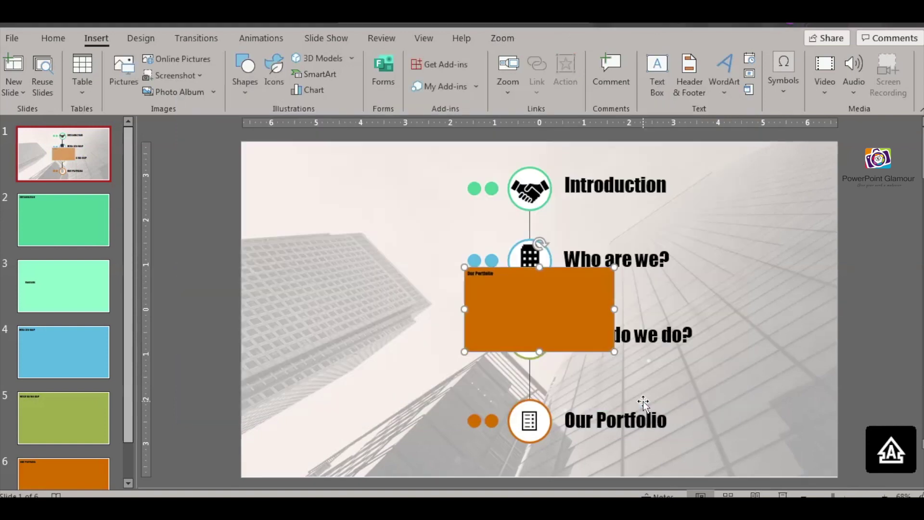
pyautogui.moveTo(512, 305); pyautogui.dragTo(417, 414)
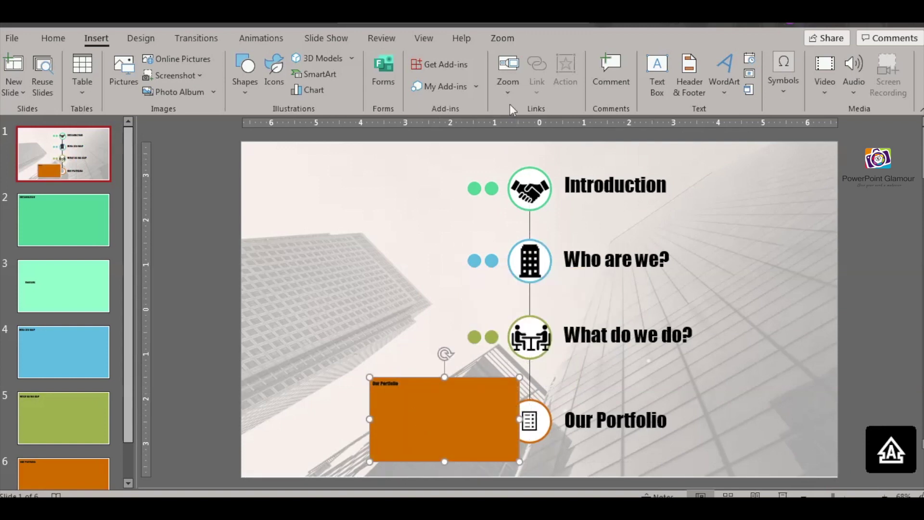
# Enable Zoom Background and Return to Zoom on the Our Portfolio zoom.
pyautogui.click(502, 40)
pyautogui.click(560, 90)
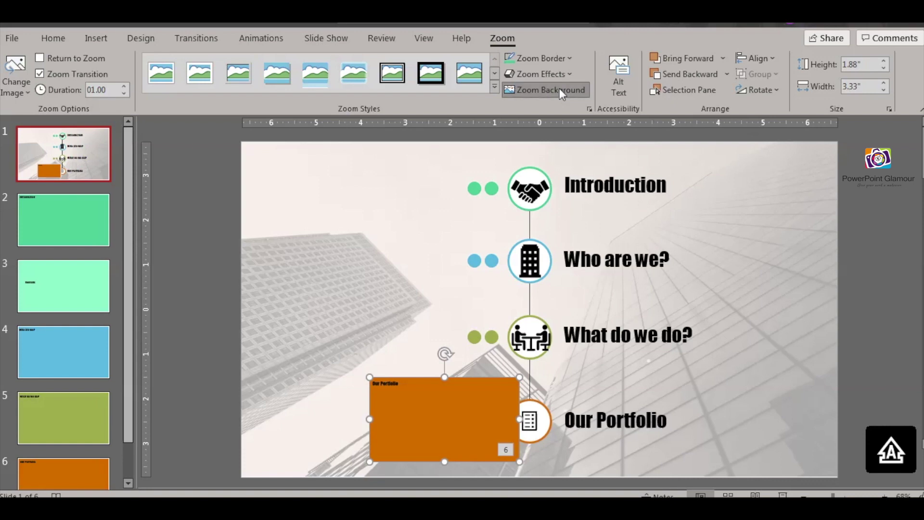
pyautogui.click(39, 57)
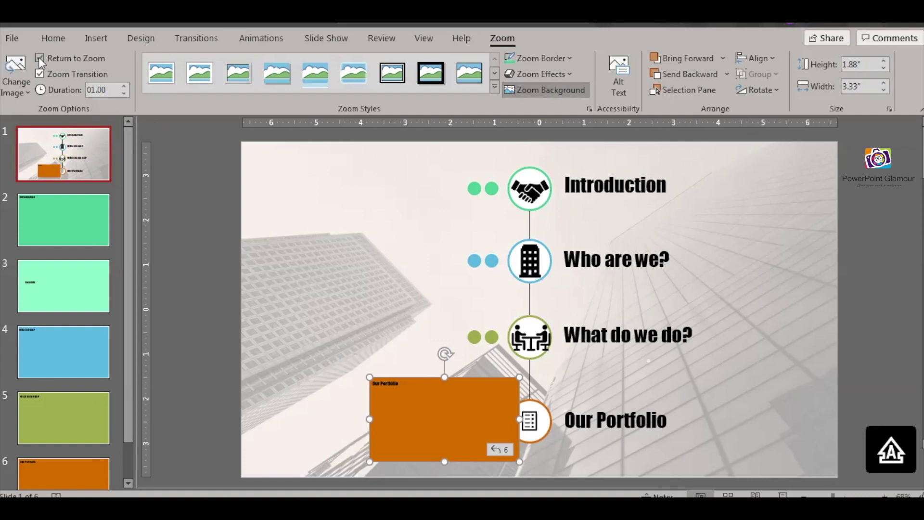
# Replace the Our Portfolio zoom's image with the checklist icon.
pyautogui.click(27, 92)
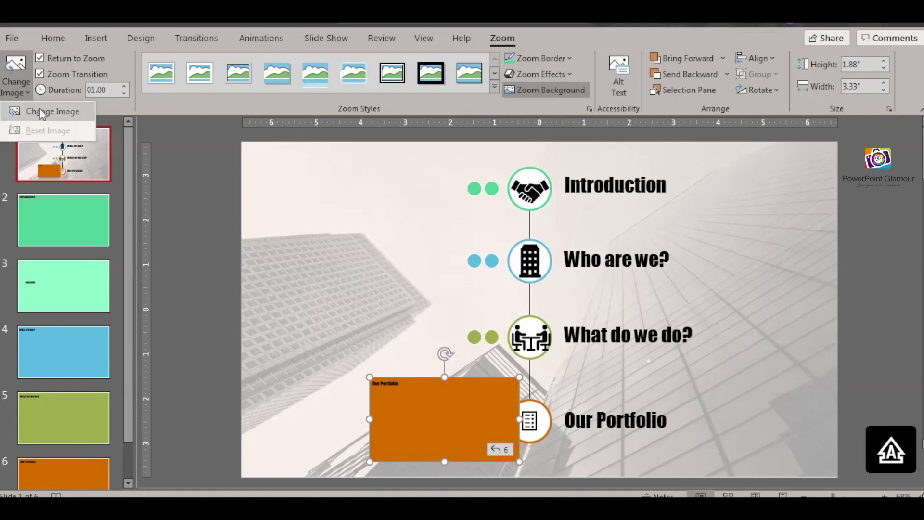
pyautogui.click(39, 109)
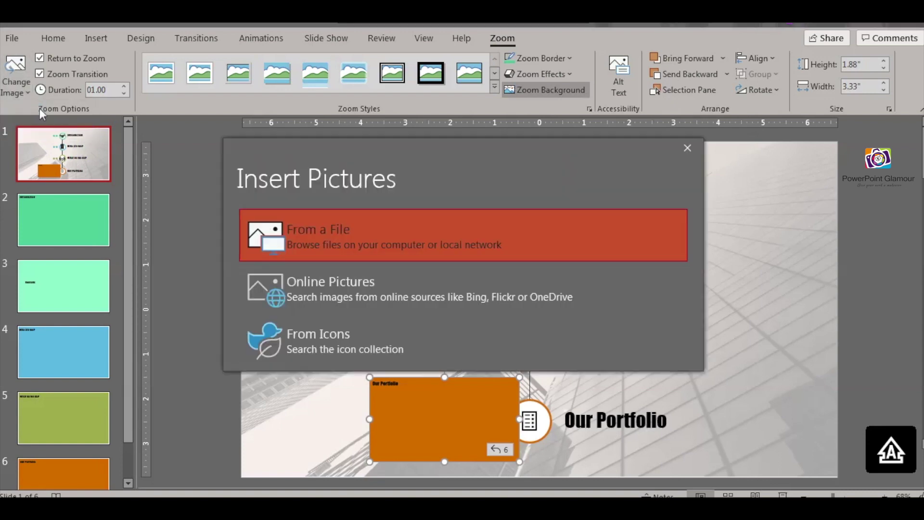
pyautogui.click(342, 333)
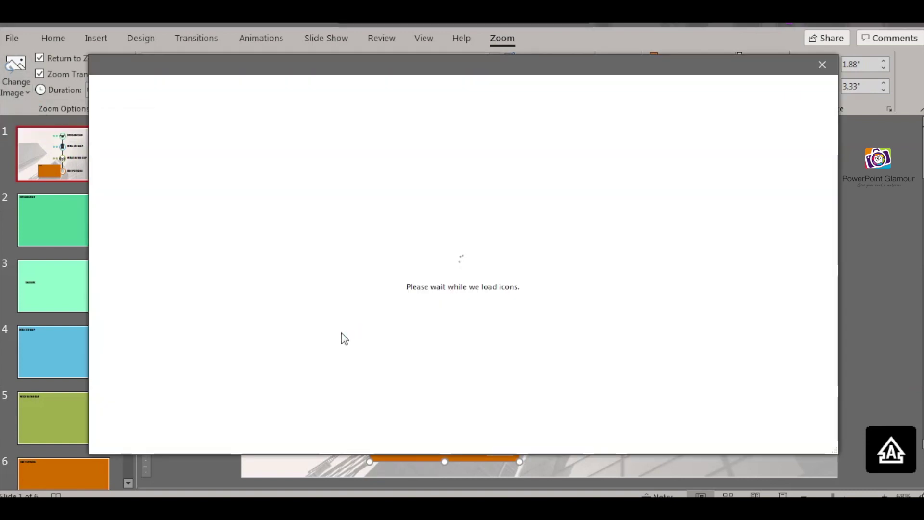
pyautogui.scroll(-10, 463, 343)
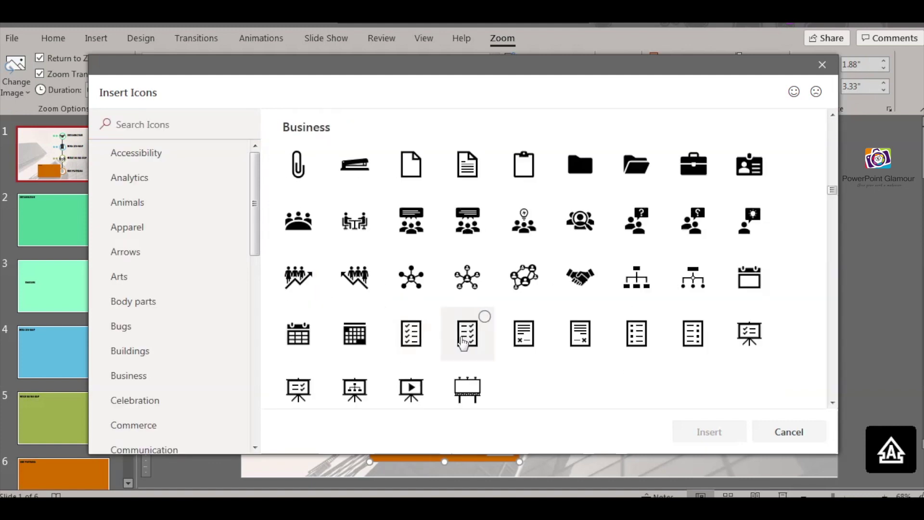
pyautogui.click(469, 340)
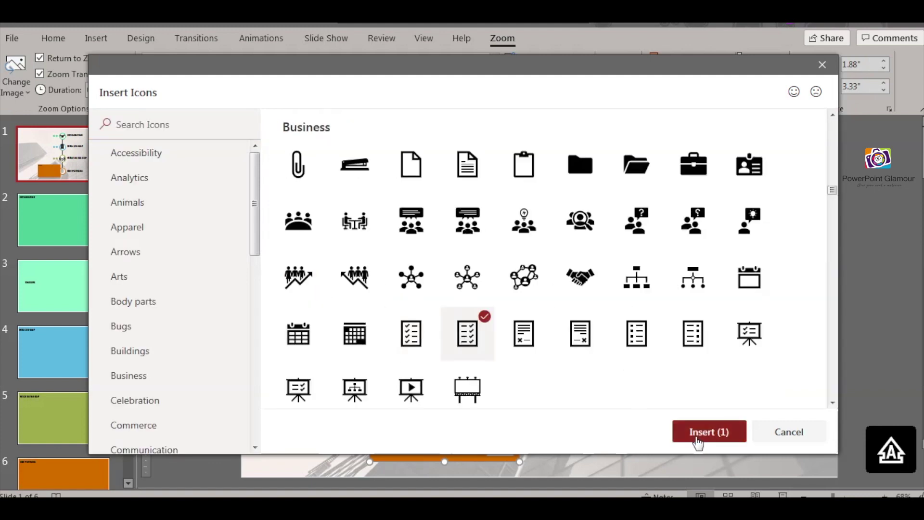
pyautogui.click(698, 433)
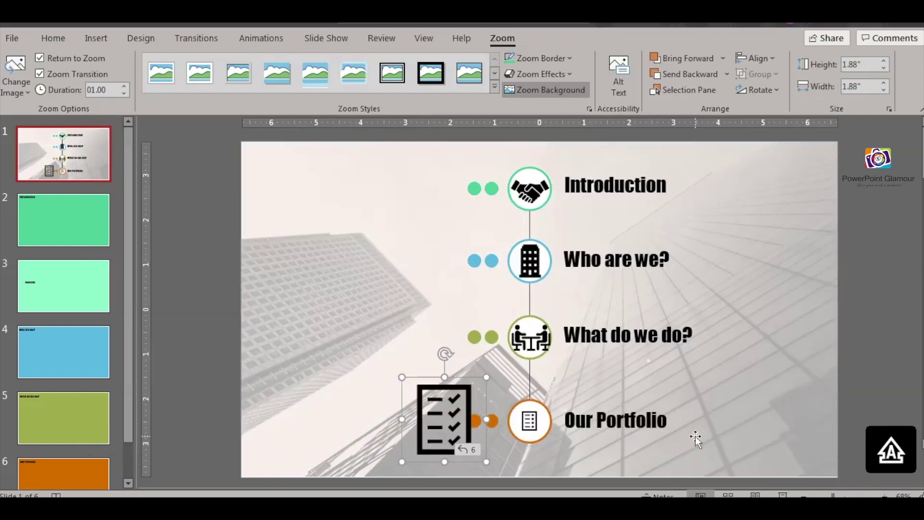
# Swap the old Our Portfolio icon for the checklist zoom, shrunk and centred inside the orange circle.
pyautogui.click(529, 428)
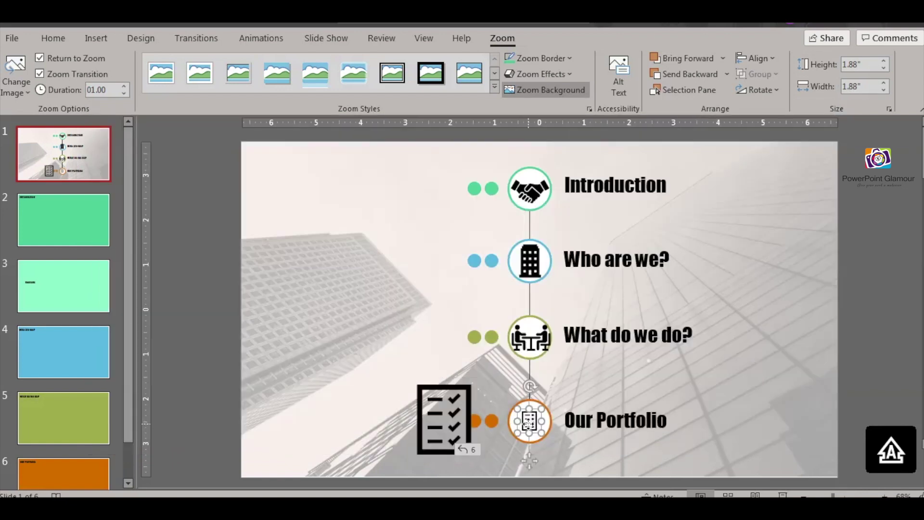
pyautogui.press('Delete')
pyautogui.press('Delete')
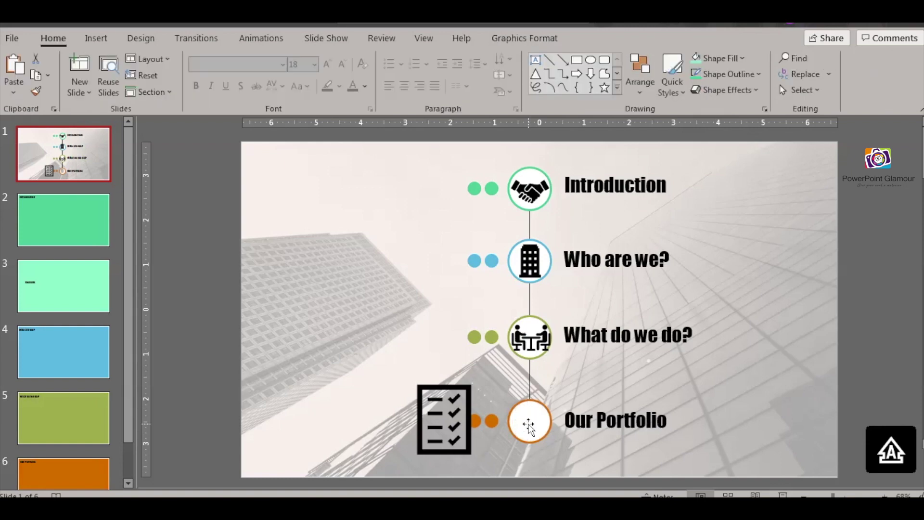
pyautogui.click(409, 398)
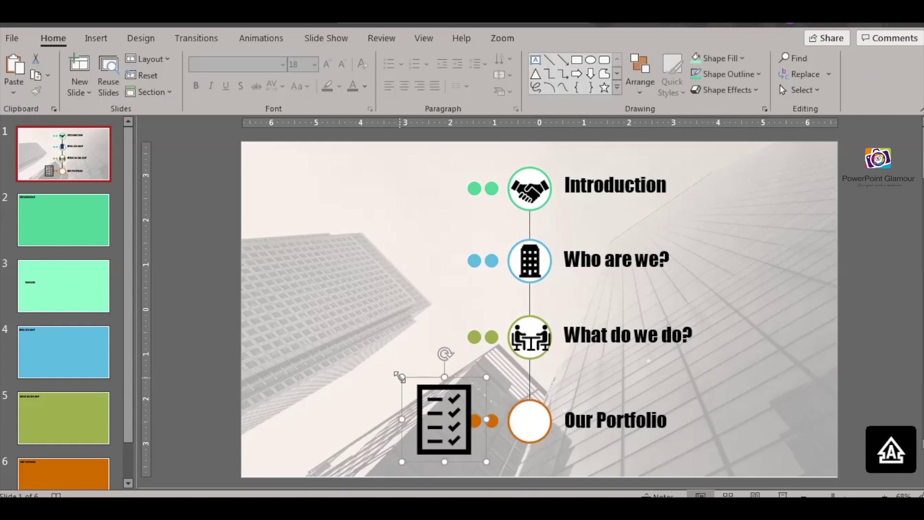
pyautogui.moveTo(401, 376); pyautogui.dragTo(444, 419)
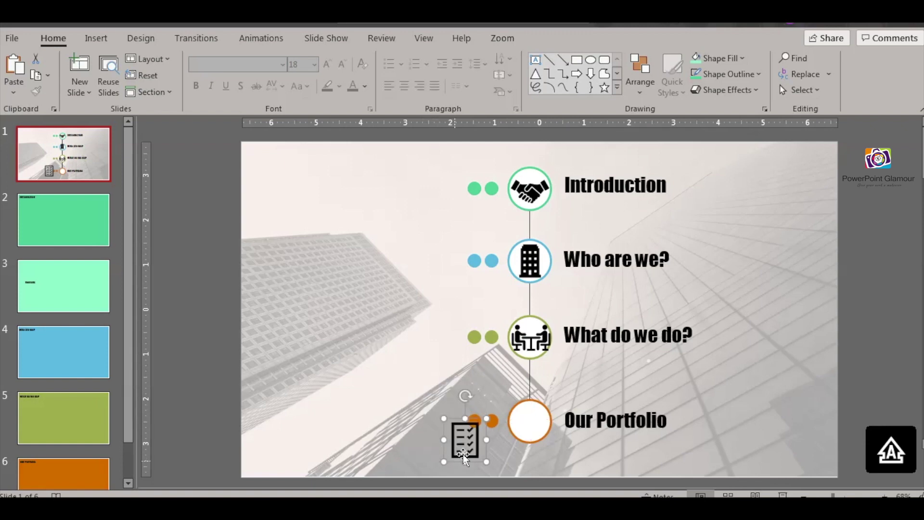
pyautogui.moveTo(467, 449); pyautogui.dragTo(534, 430)
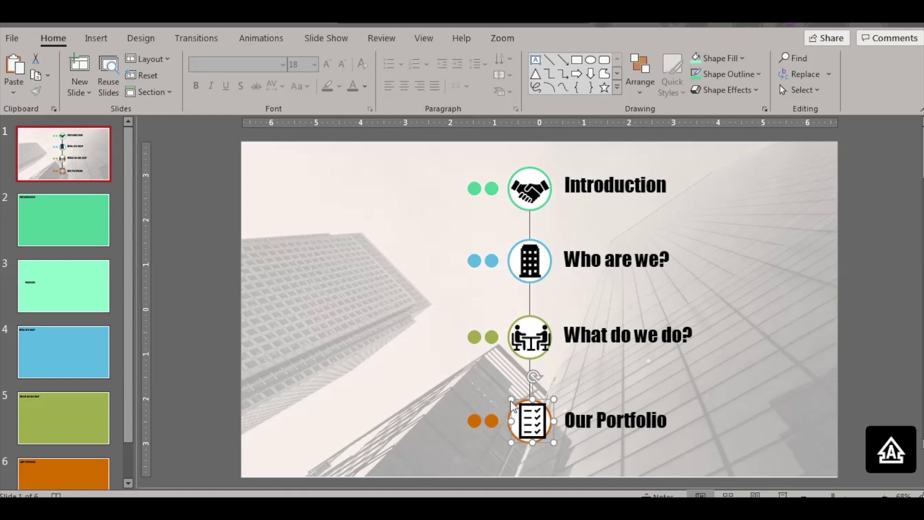
pyautogui.moveTo(511, 395); pyautogui.dragTo(520, 411)
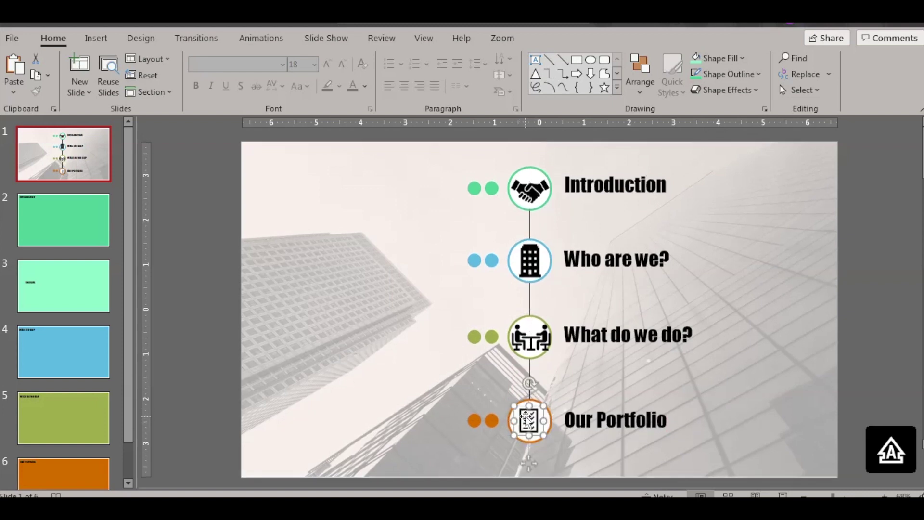
pyautogui.click(389, 333)
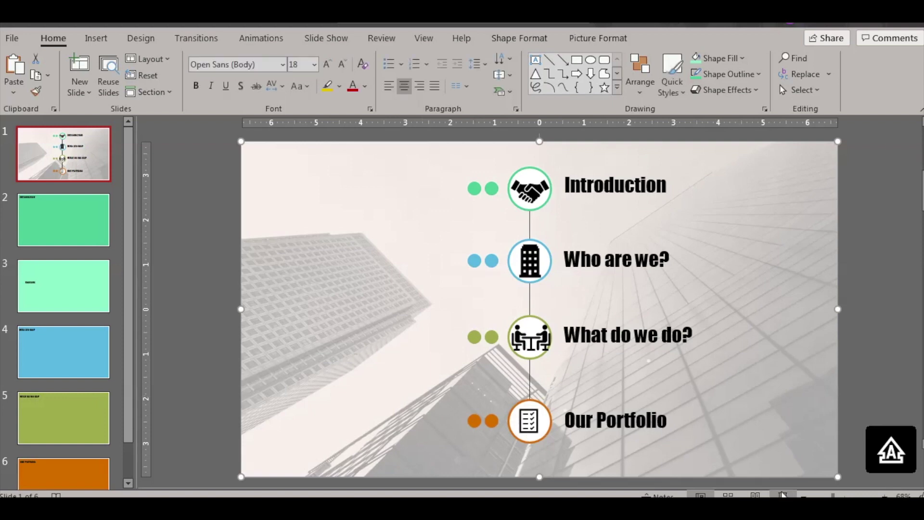
pyautogui.click(783, 495)
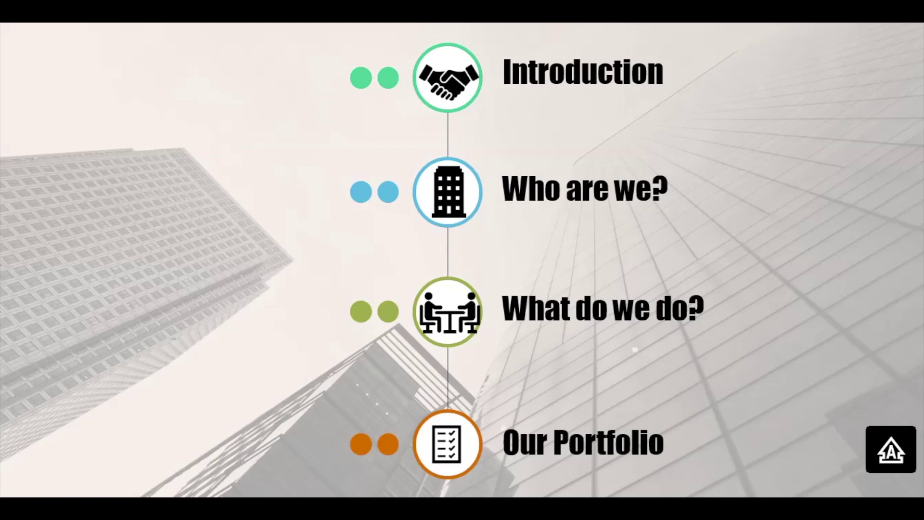
pyautogui.click(445, 90)
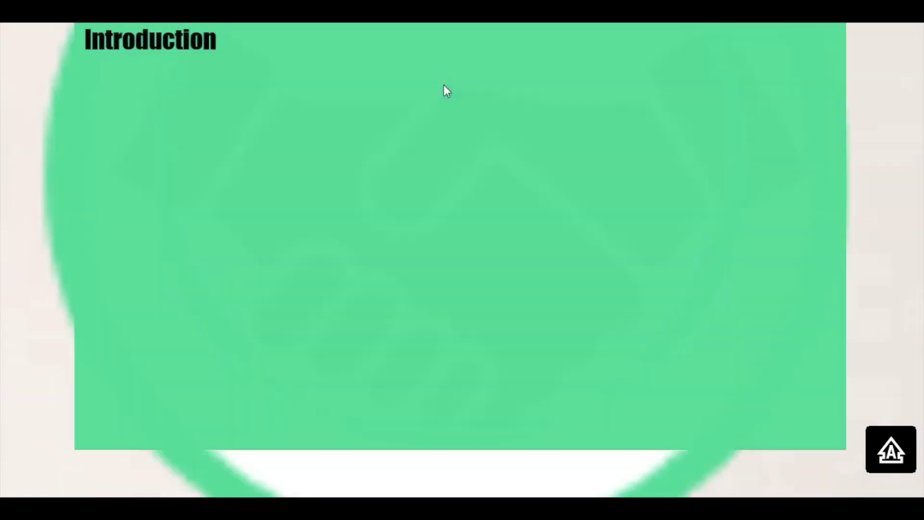
pyautogui.click(420, 270)
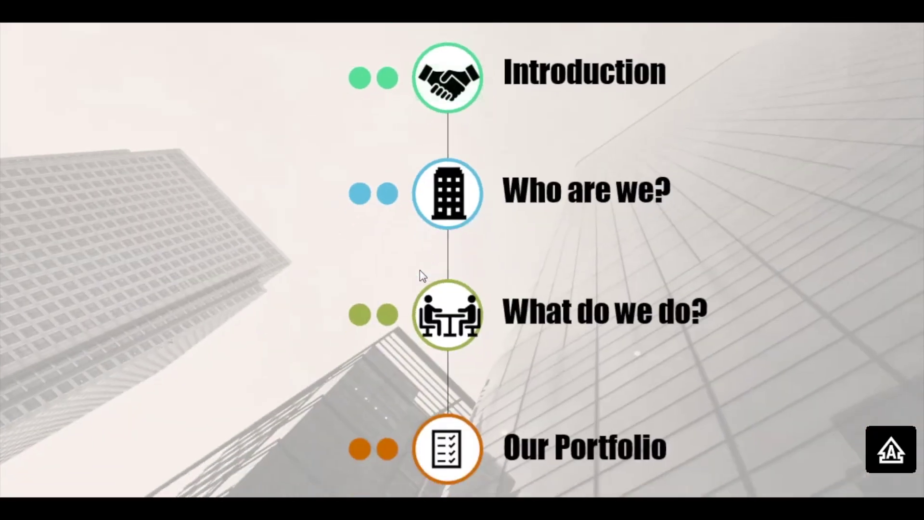
pyautogui.click(447, 206)
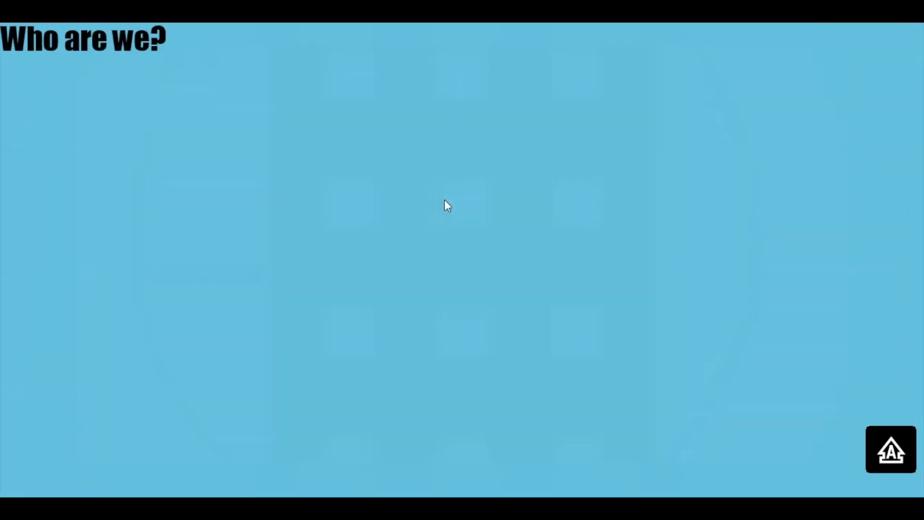
pyautogui.click(452, 263)
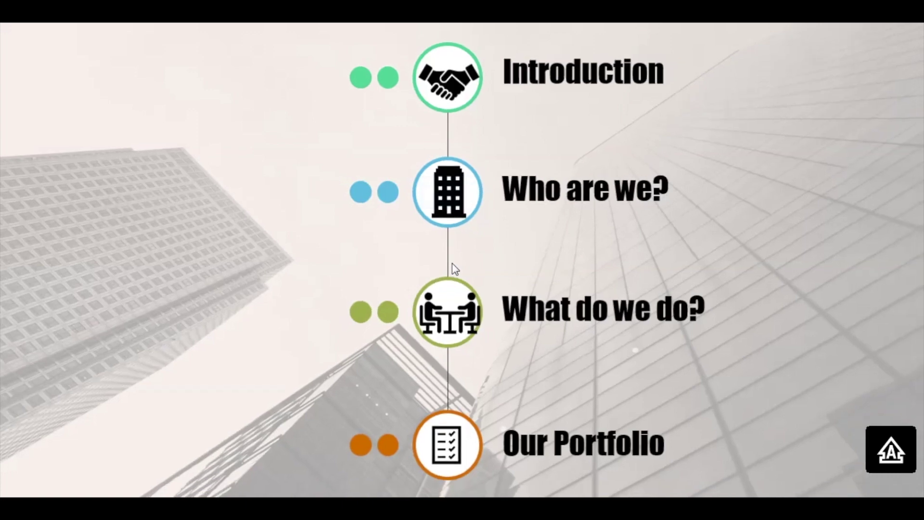
pyautogui.click(453, 323)
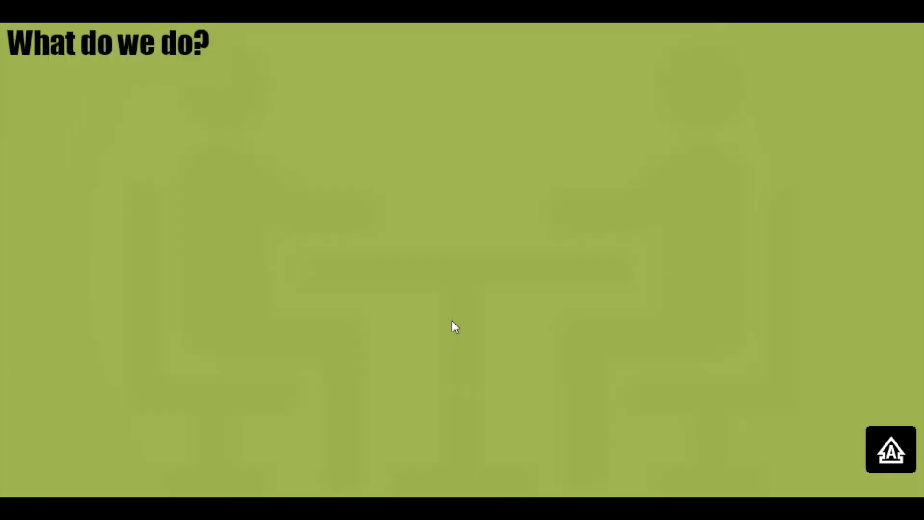
pyautogui.click(455, 327)
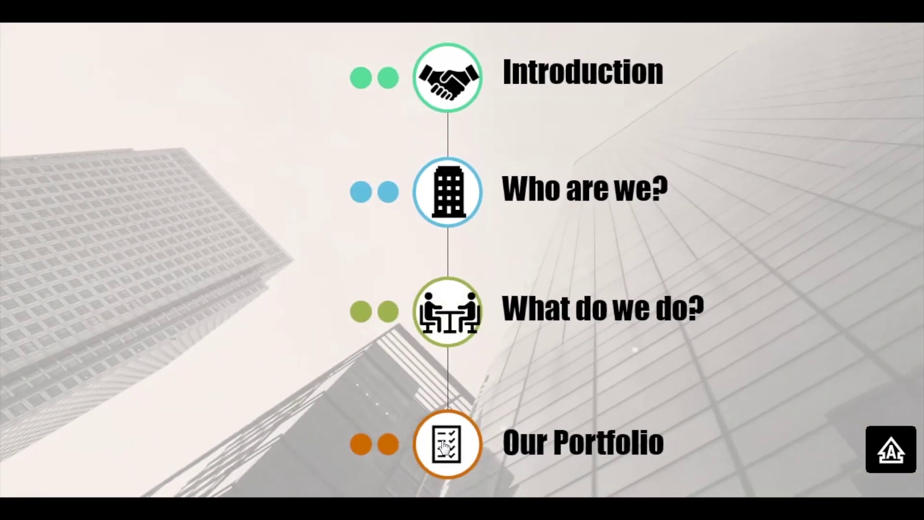
pyautogui.click(443, 446)
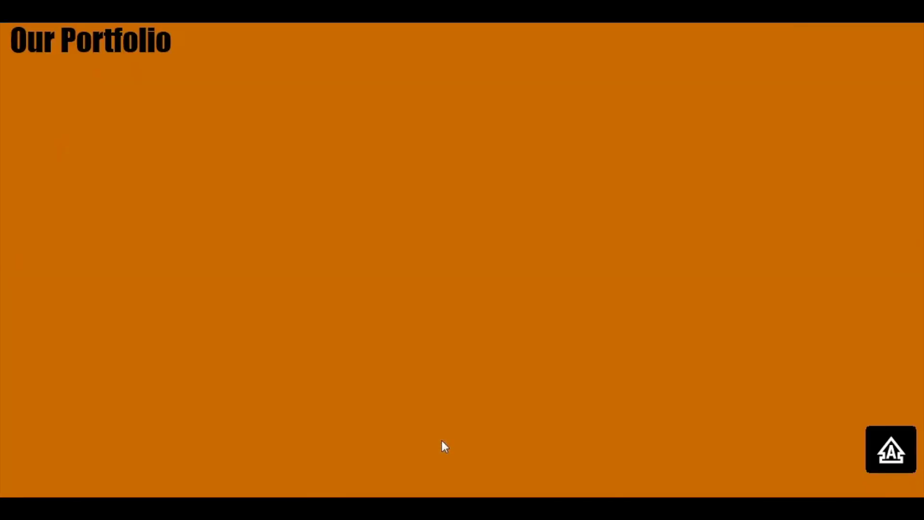
pyautogui.click(442, 442)
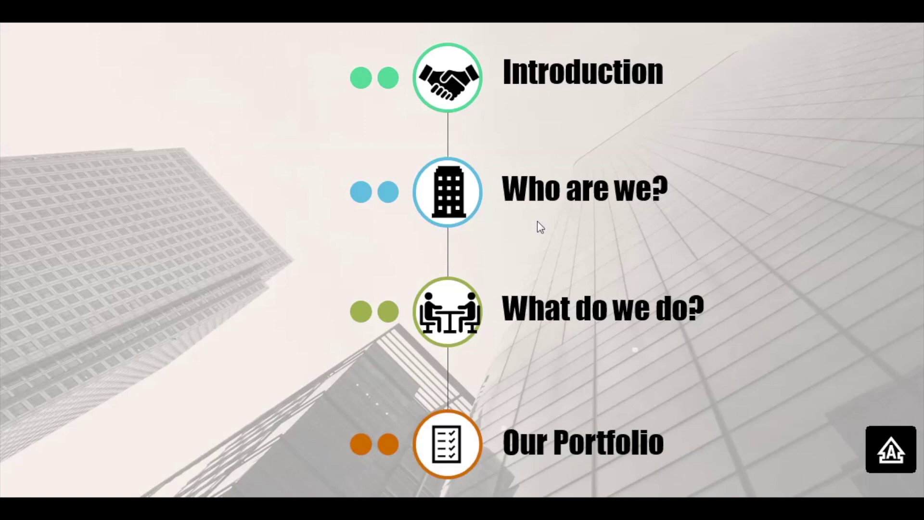
pyautogui.press('Escape')
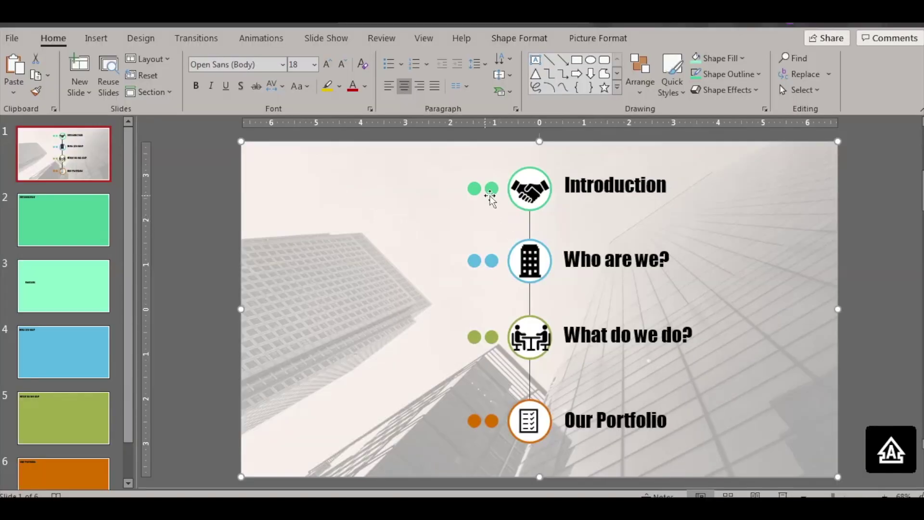
# Return to slide 2, Introduction, after checking slide 3, Regions, and bring up the Insert Zoom options.
pyautogui.click(65, 226)
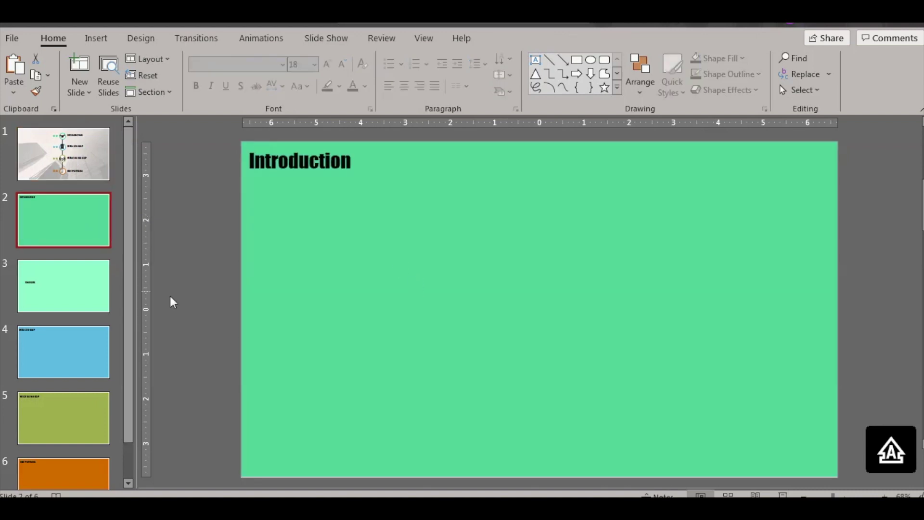
pyautogui.click(73, 298)
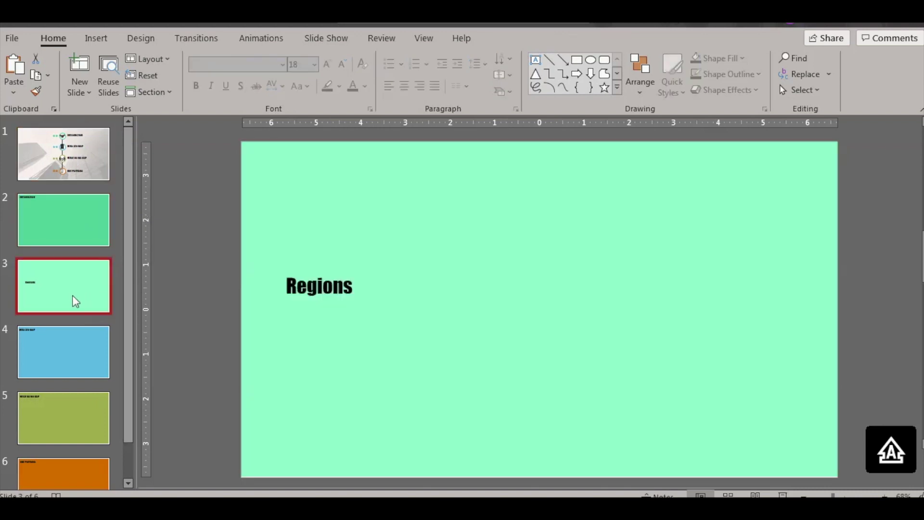
pyautogui.click(58, 219)
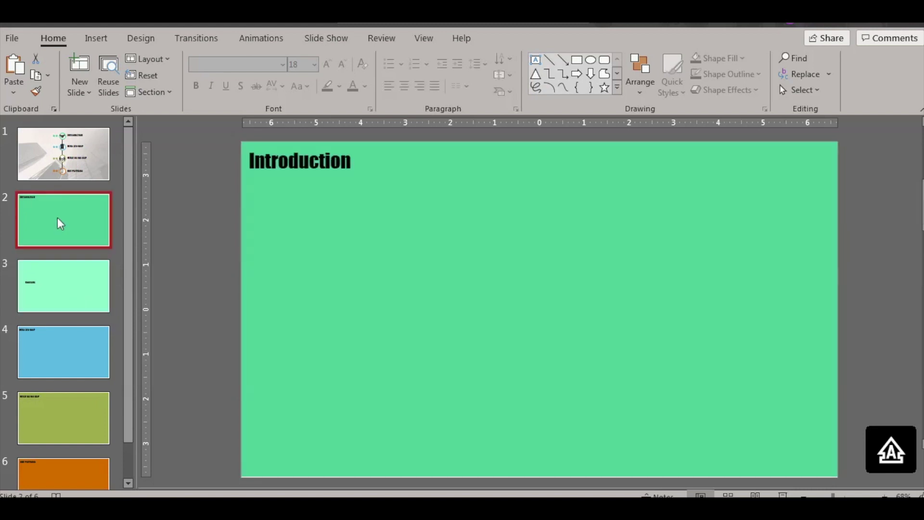
pyautogui.click(403, 310)
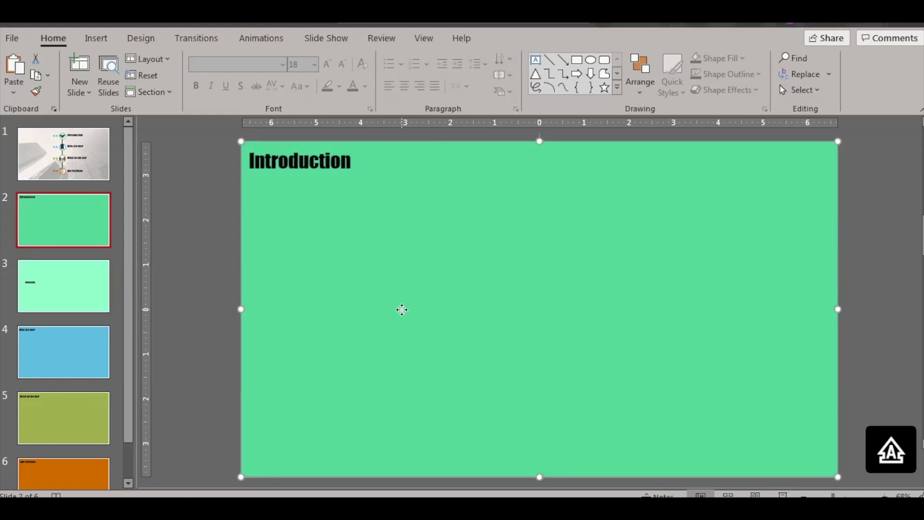
pyautogui.click(97, 39)
pyautogui.click(512, 92)
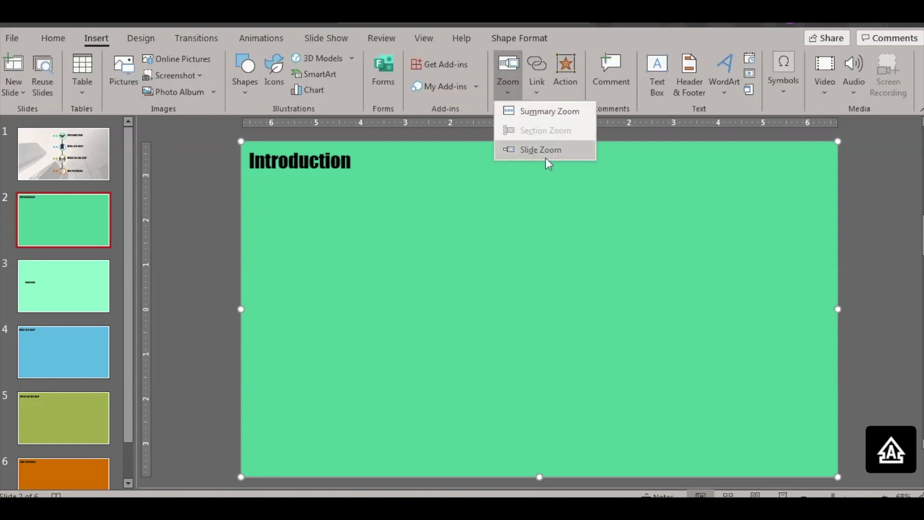
# Insert a Slide Zoom to slide 3, Regions, with Zoom Background and Return to Zoom enabled.
pyautogui.click(549, 153)
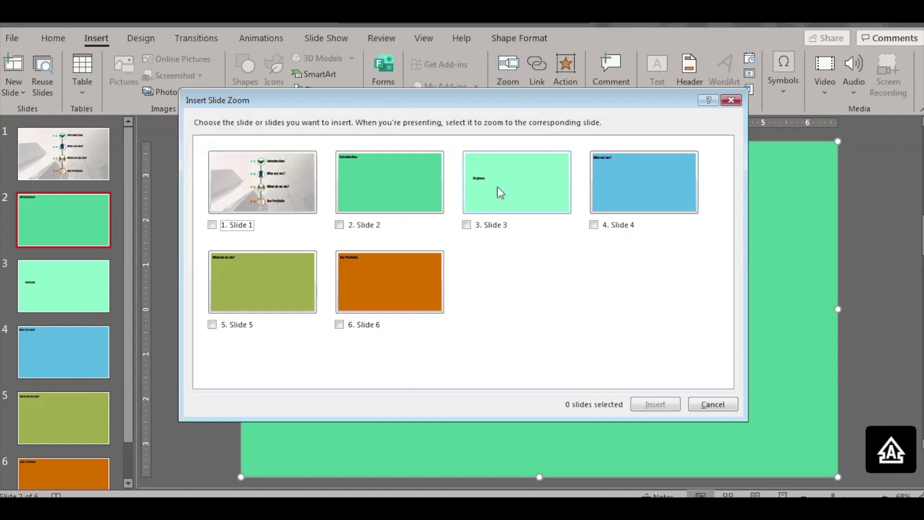
pyautogui.click(510, 186)
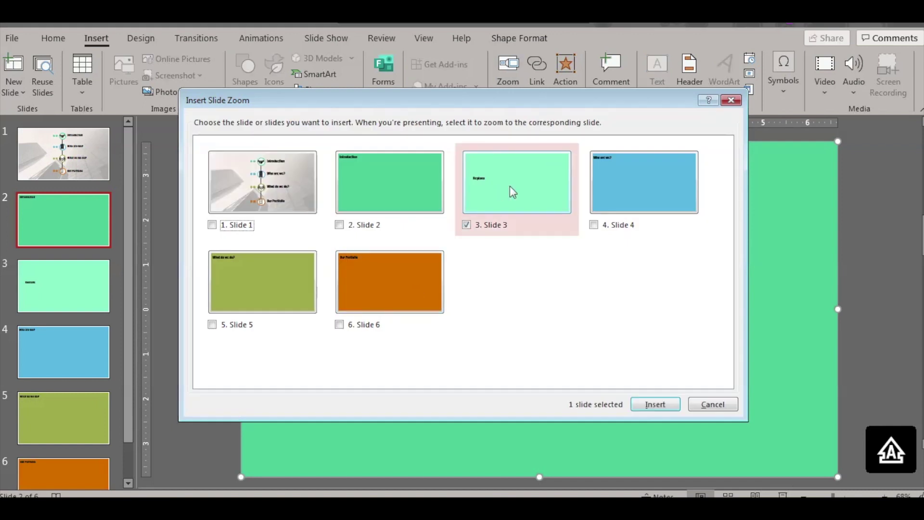
pyautogui.click(645, 403)
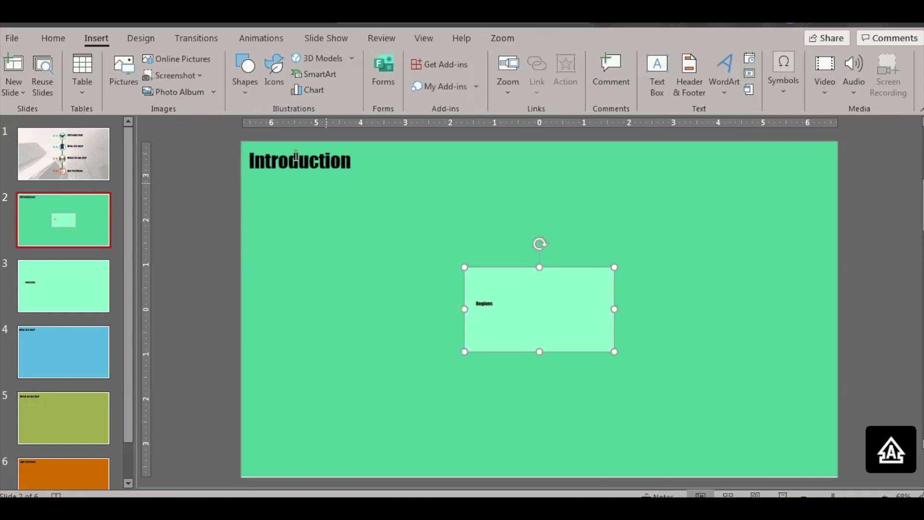
pyautogui.click(510, 39)
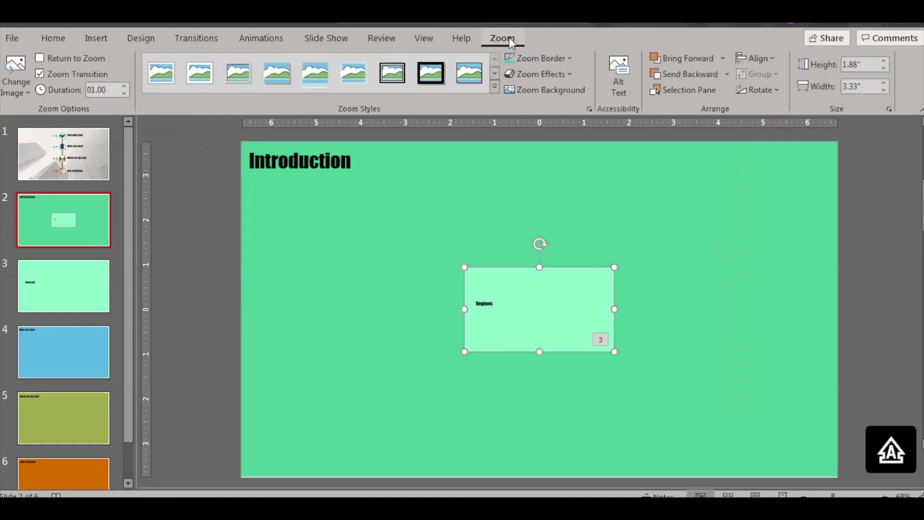
pyautogui.click(550, 90)
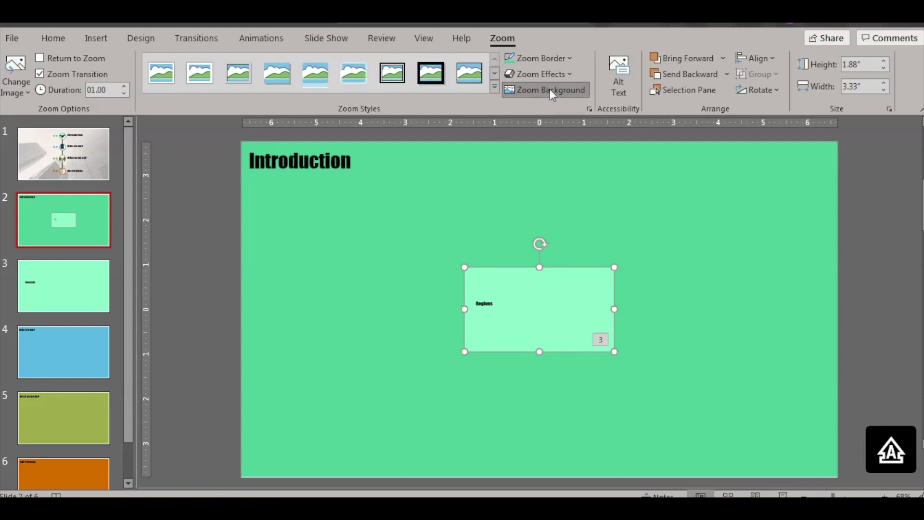
pyautogui.click(40, 58)
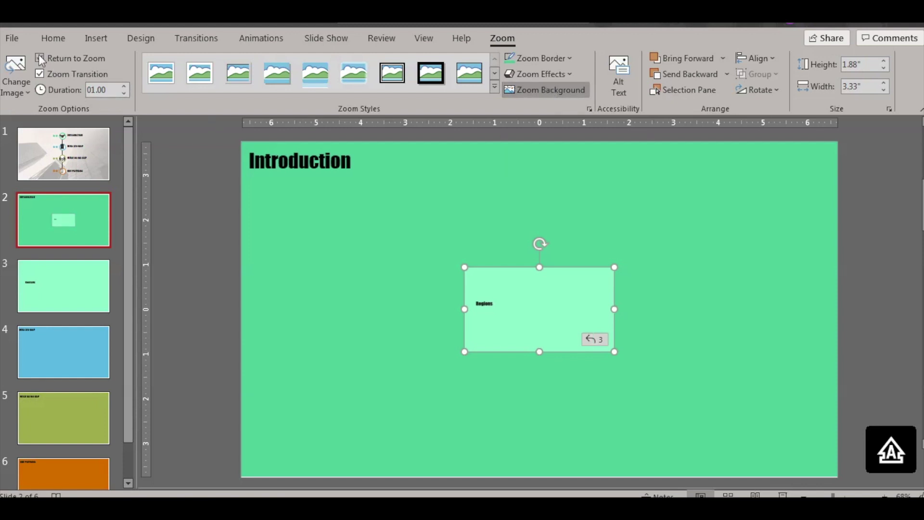
# Change the Regions zoom's picture to the black cityscape icon from the Buildings icon category.
pyautogui.click(27, 93)
pyautogui.click(49, 112)
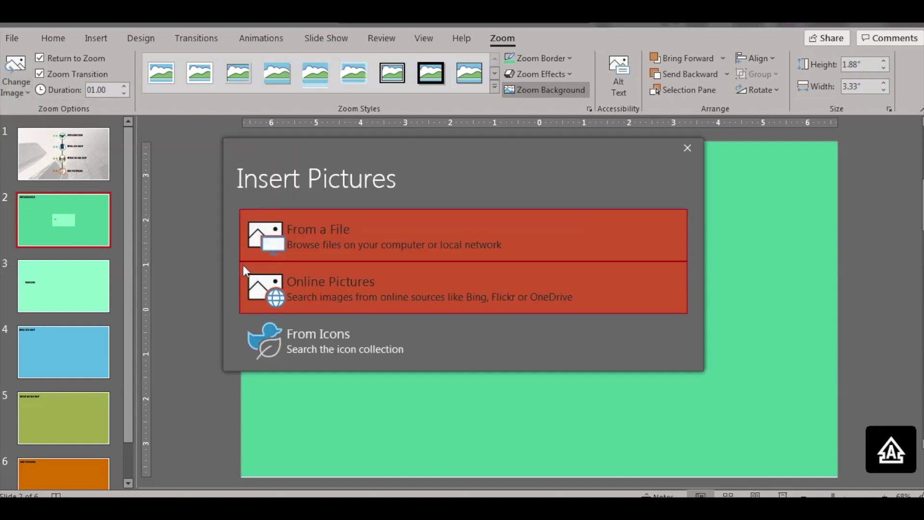
pyautogui.click(338, 349)
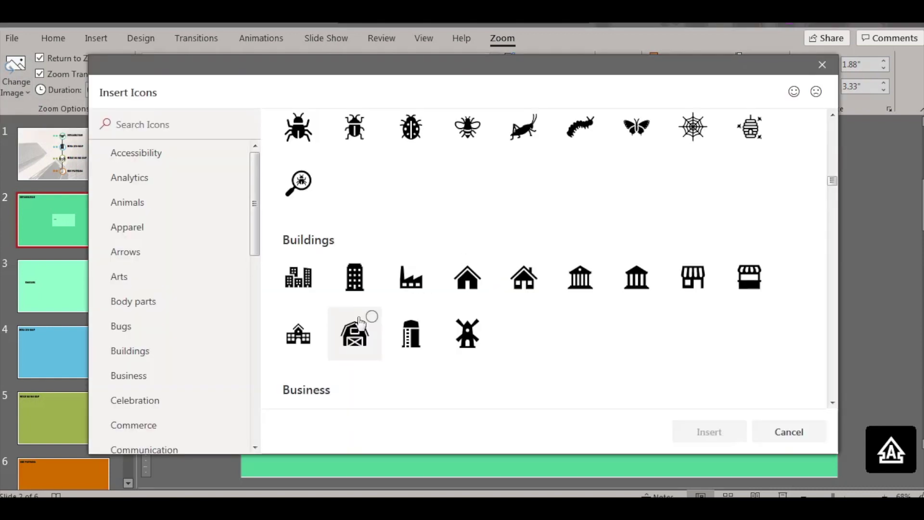
pyautogui.click(296, 283)
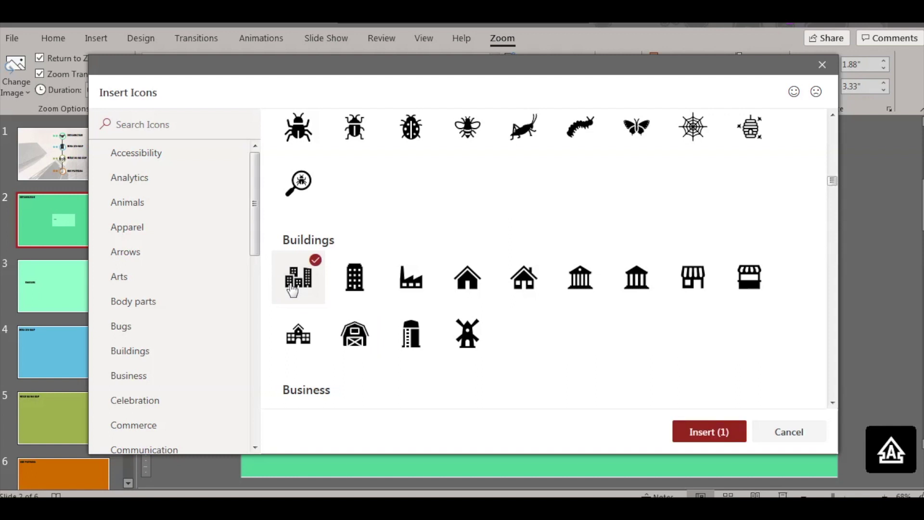
pyautogui.click(700, 444)
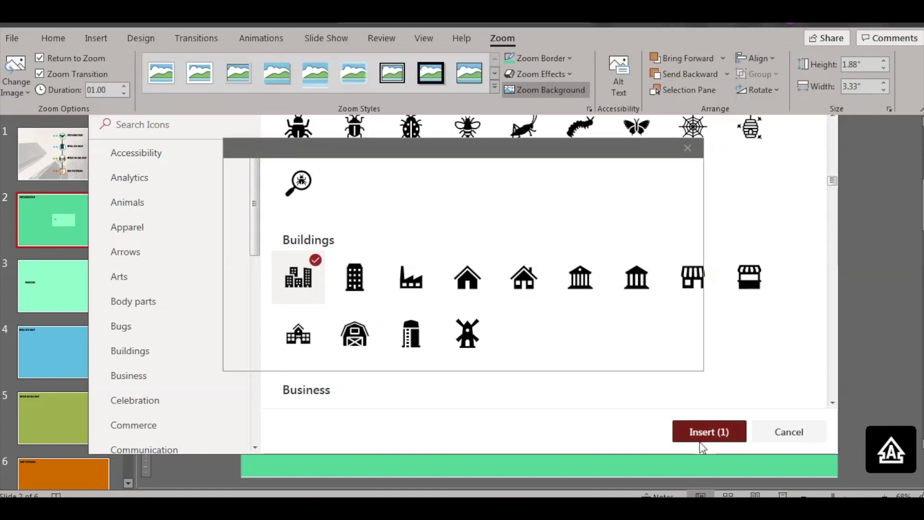